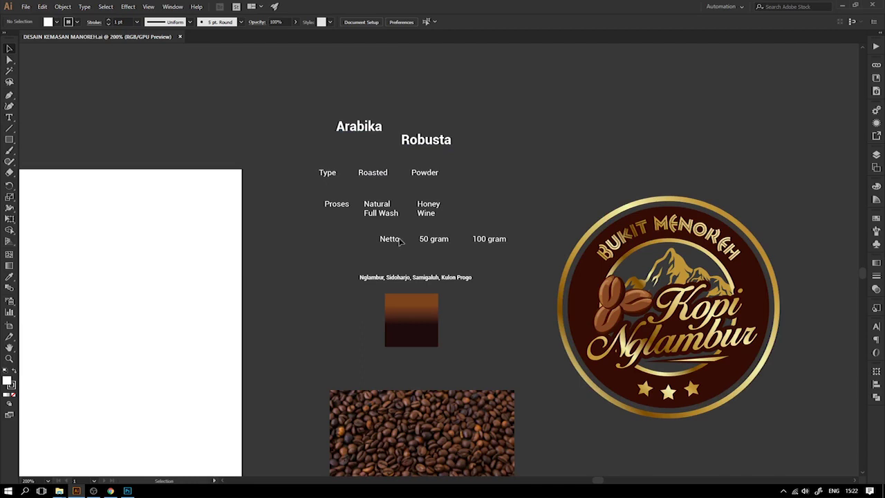
# Step: Deselect everything and pan until the blank white artboard is fully visible beside the label elements
pyautogui.scroll(-4, 399, 240)
pyautogui.hscroll(-2, 442, 239)
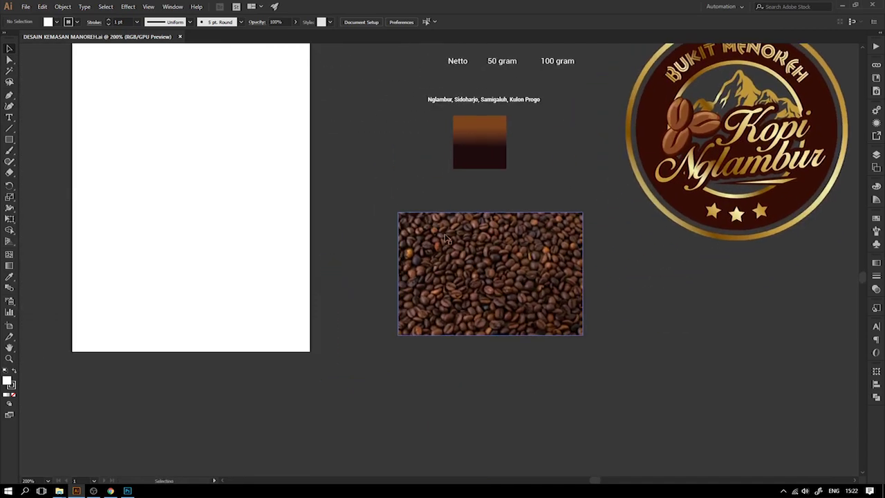
pyautogui.scroll(3, 484, 259)
pyautogui.hscroll(3, 484, 259)
pyautogui.hscroll(3, 415, 277)
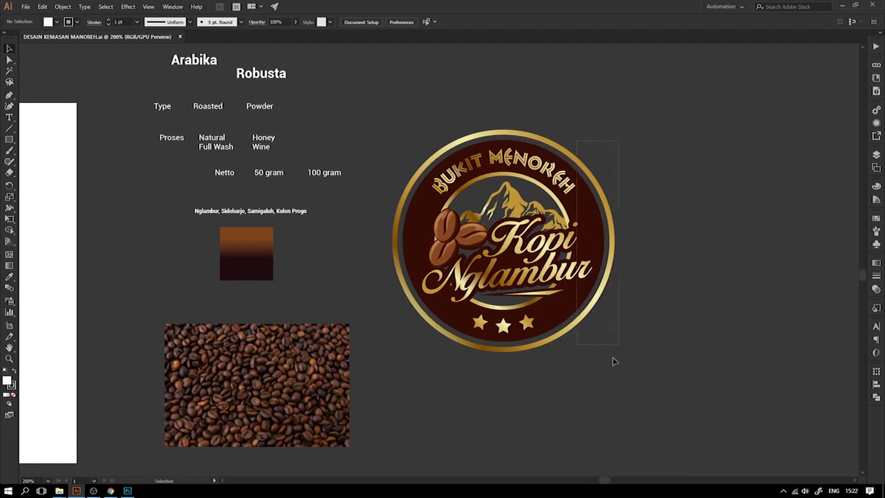
pyautogui.click(630, 382)
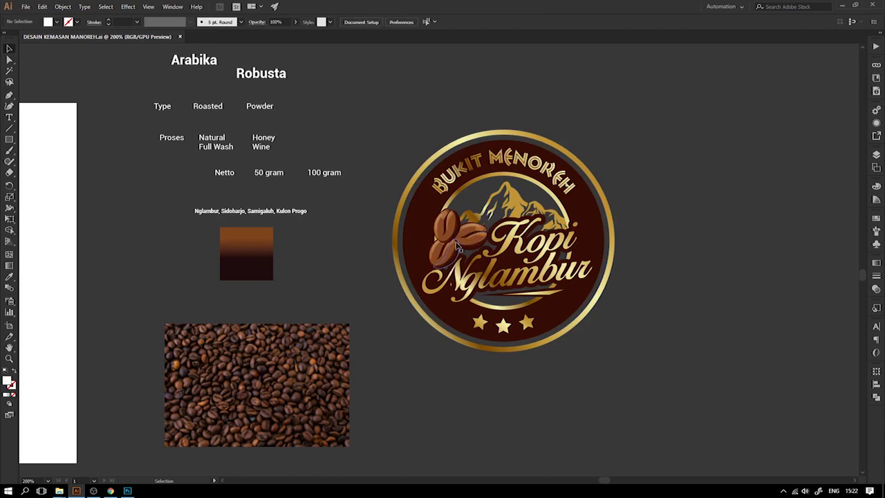
pyautogui.moveTo(383, 233); pyautogui.dragTo(578, 239)
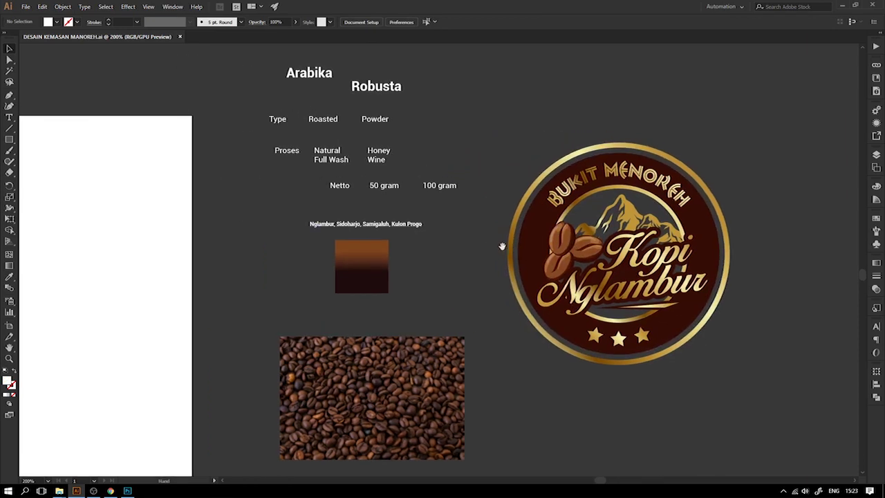
pyautogui.scroll(-1, 349, 221)
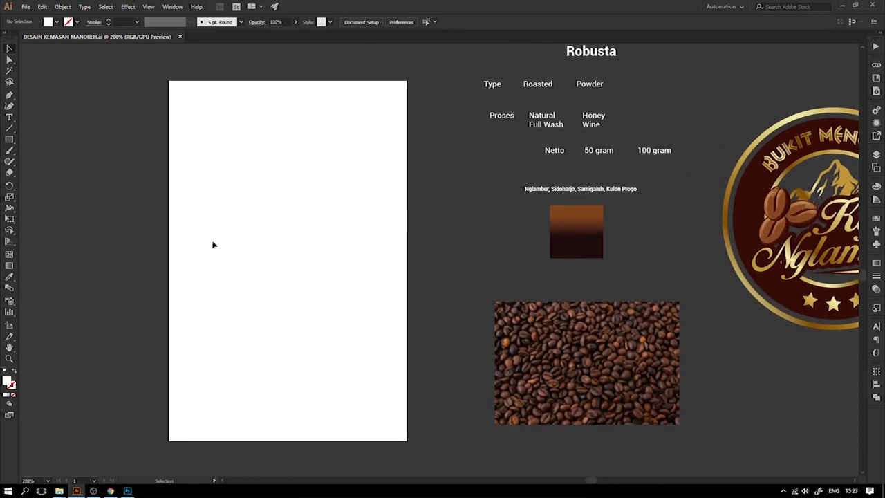
pyautogui.click(9, 139)
# Step: Draw a rectangle over the whole white artboard and Eyedropper the brown gradient swatch onto it
pyautogui.moveTo(168, 81); pyautogui.dragTo(408, 440)
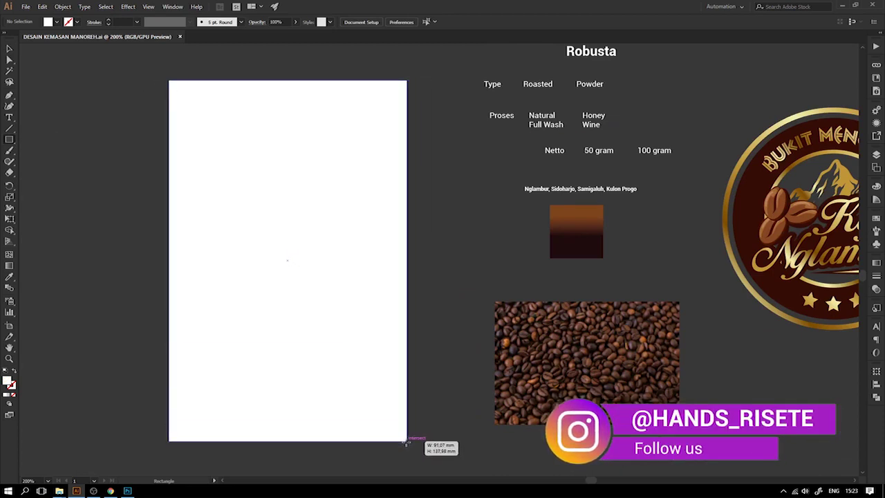
pyautogui.click(9, 48)
pyautogui.scroll(1, 164, 149)
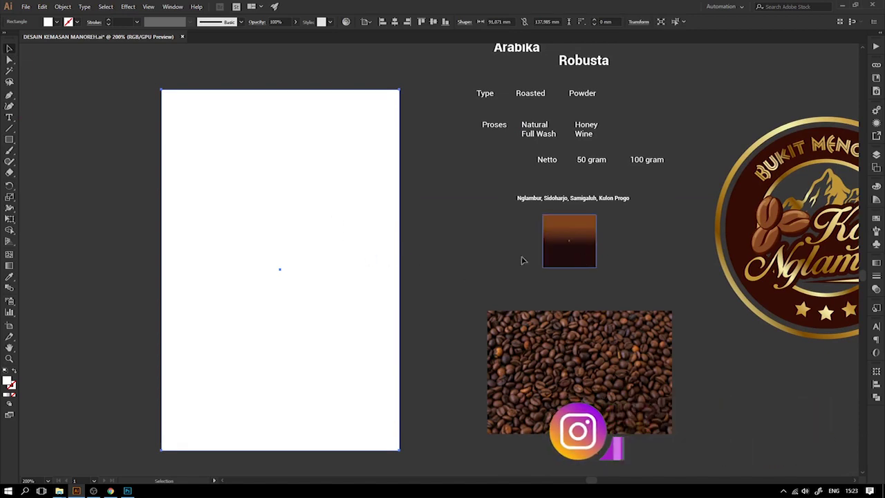
pyautogui.click(9, 276)
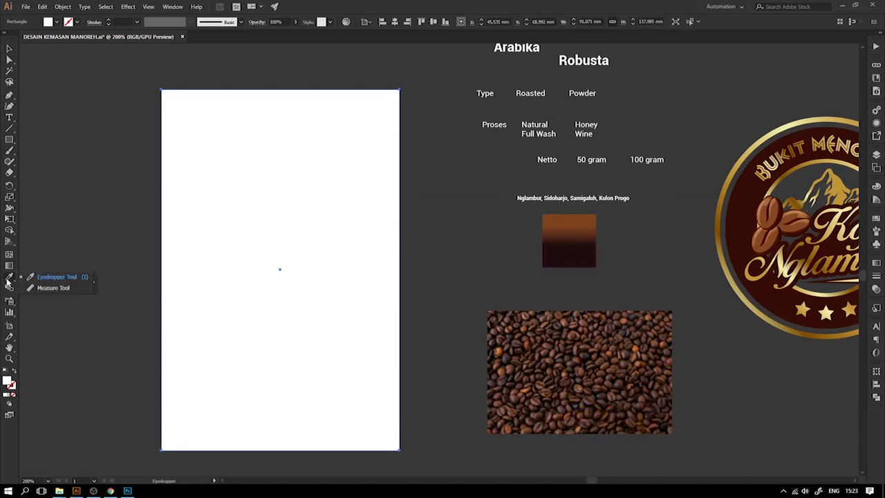
pyautogui.click(58, 277)
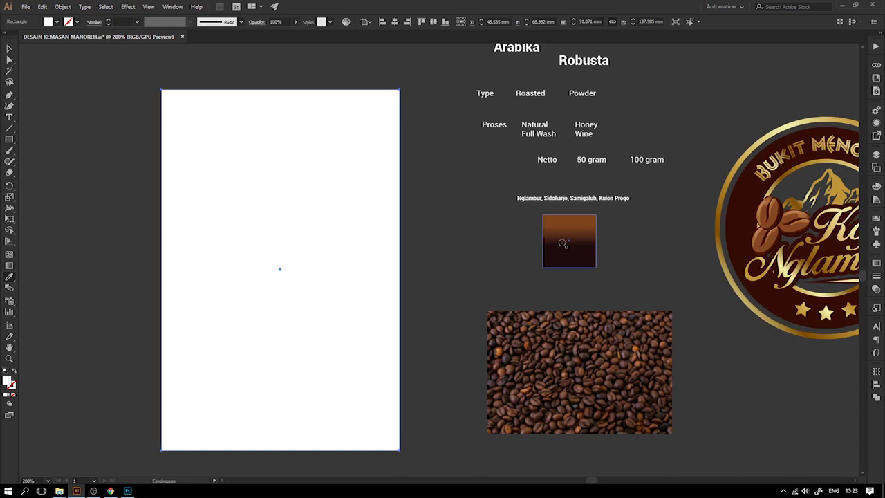
pyautogui.click(564, 244)
# Step: Make the gradient run vertically, dark at top to brown at bottom, and nudge the middle stop left
pyautogui.press('v')
pyautogui.click(77, 135)
pyautogui.hotkey('ctrl', '1')
pyautogui.click(340, 251)
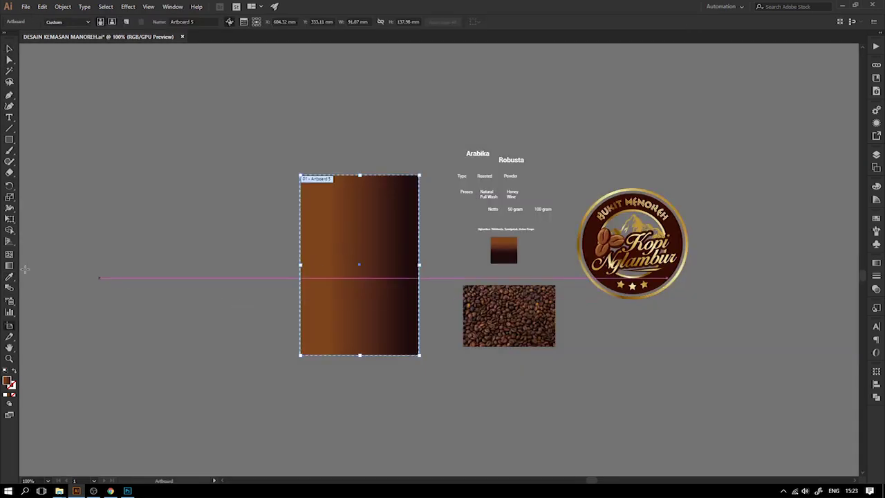
pyautogui.click(9, 265)
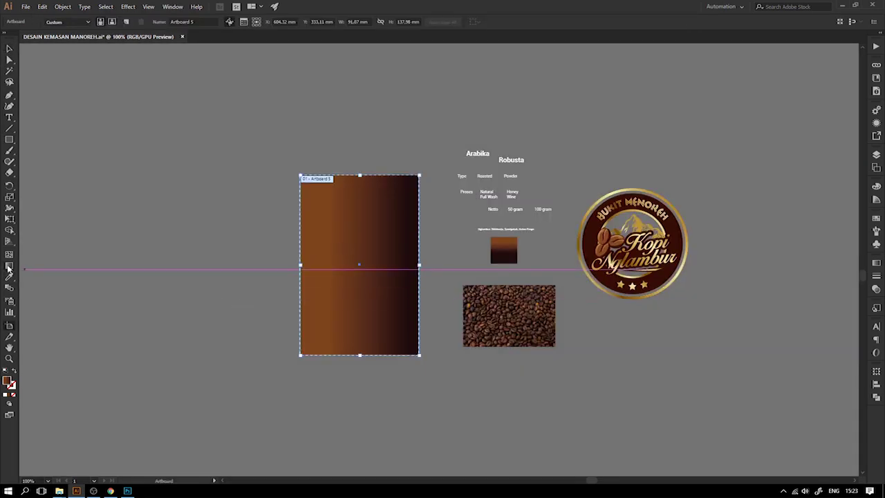
pyautogui.moveTo(359, 378); pyautogui.dragTo(360, 186)
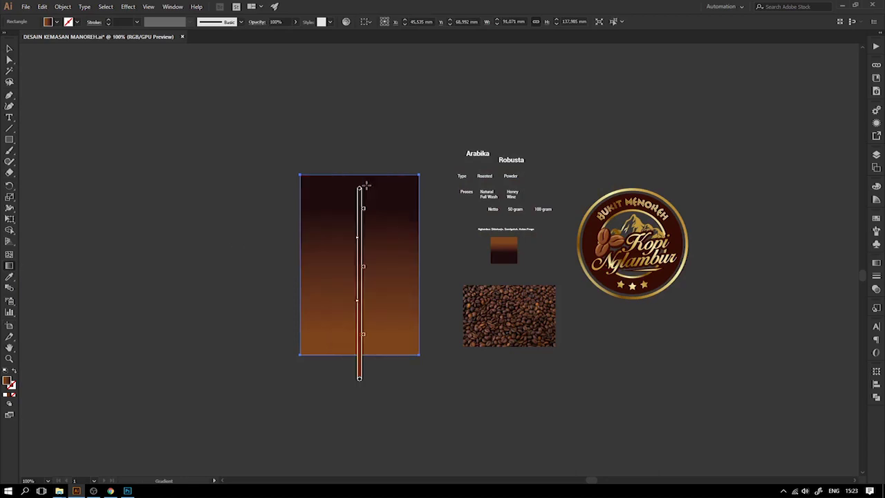
pyautogui.moveTo(360, 349); pyautogui.dragTo(408, 161)
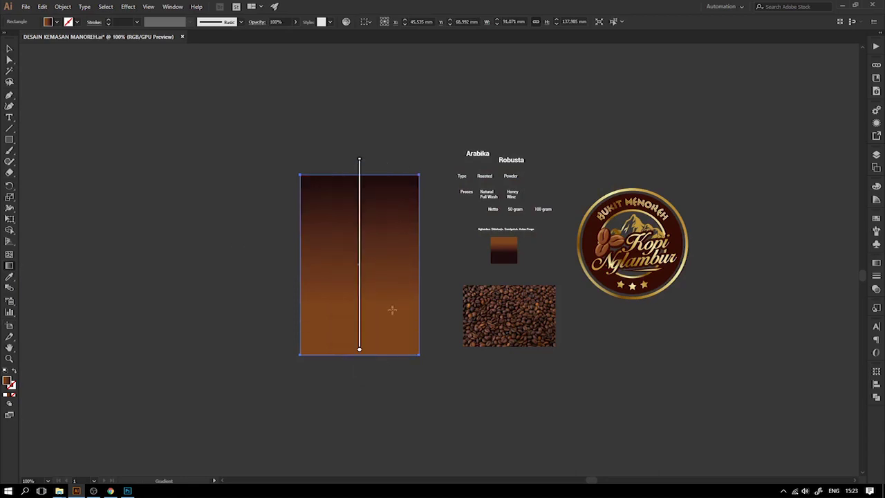
pyautogui.moveTo(360, 378); pyautogui.dragTo(391, 191)
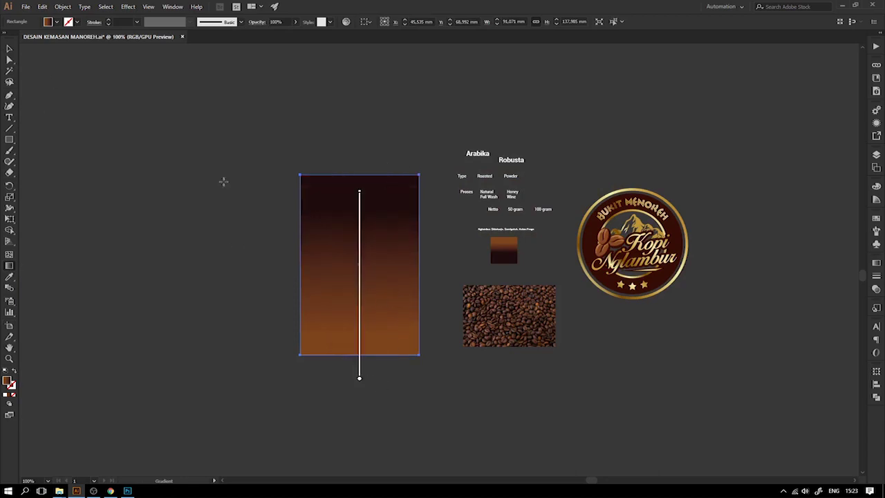
pyautogui.moveTo(411, 400); pyautogui.dragTo(403, 199)
pyautogui.moveTo(396, 365); pyautogui.dragTo(399, 188)
pyautogui.click(9, 49)
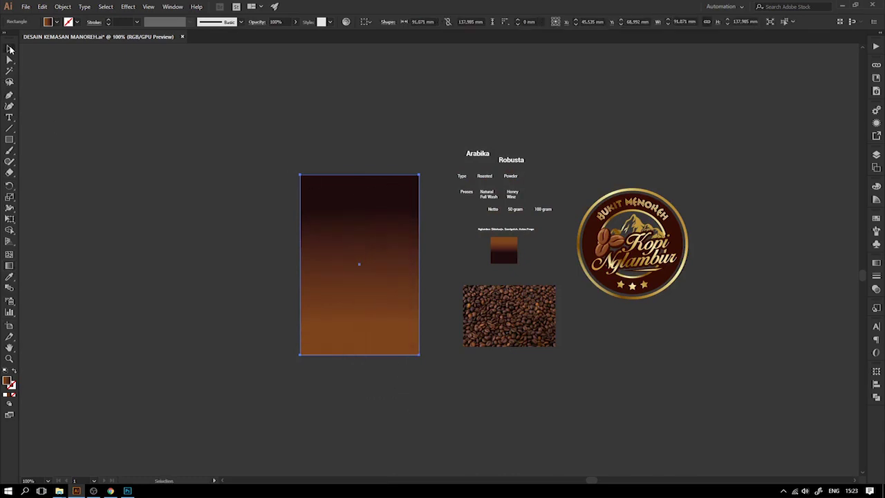
pyautogui.click(878, 264)
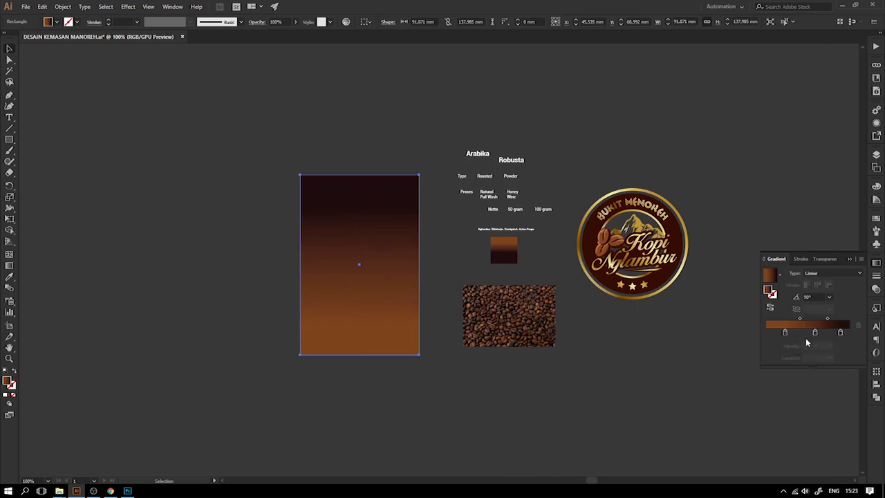
pyautogui.moveTo(816, 335); pyautogui.dragTo(814, 335)
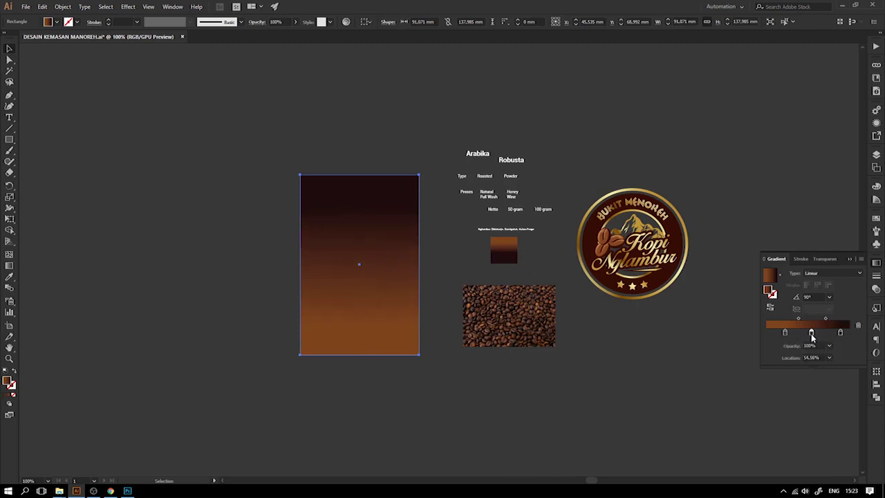
# Step: Alt-drag a copy of the gradient rectangle alongside and select both rectangles
pyautogui.click(93, 103)
pyautogui.moveTo(410, 215); pyautogui.dragTo(252, 214)
pyautogui.keyDown('shift'); pyautogui.click(399, 212); pyautogui.keyUp('shift')
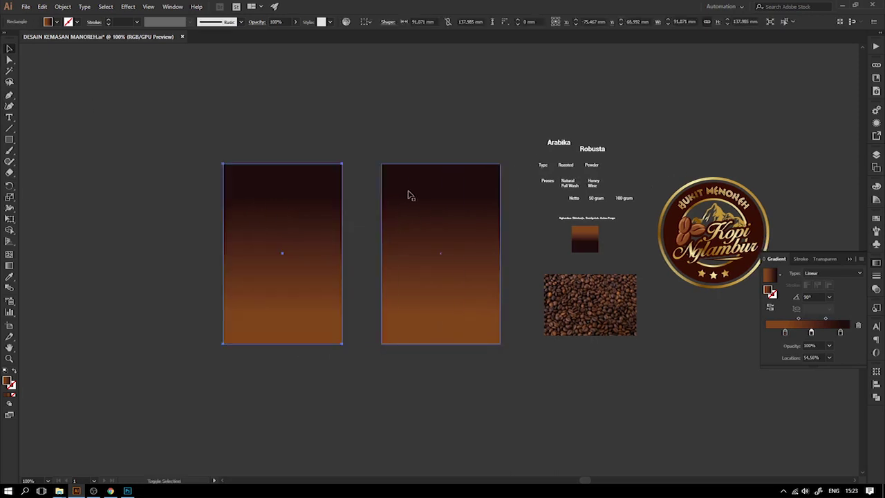
# Step: Align the copy onto the key rectangle and make the stacked pair a clipping mask
pyautogui.click(419, 216)
pyautogui.click(426, 22)
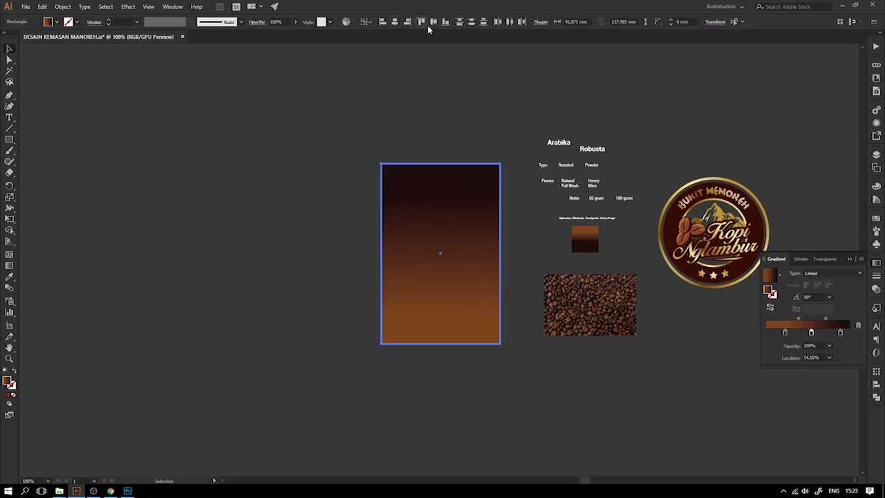
pyautogui.click(387, 112)
pyautogui.moveTo(352, 93); pyautogui.dragTo(444, 292)
pyautogui.rightClick(426, 215)
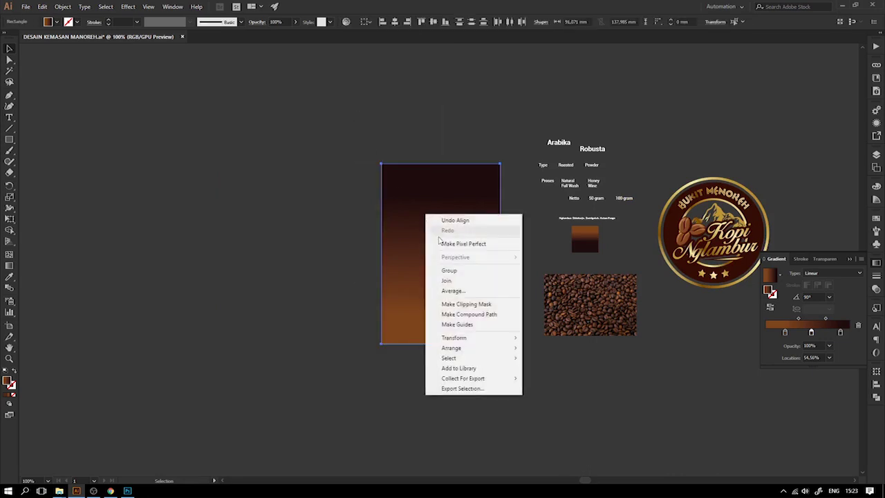
pyautogui.click(473, 304)
# Step: Move the coffee-bean photo off to the upper left
pyautogui.moveTo(355, 227); pyautogui.dragTo(203, 219)
pyautogui.click(470, 299)
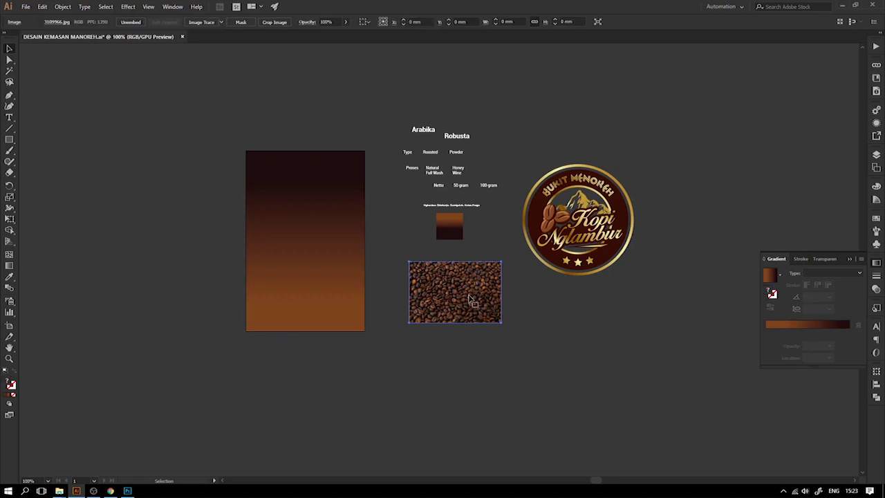
pyautogui.moveTo(429, 311)
pyautogui.mouseDown()
pyautogui.moveTo(542, 307)
pyautogui.moveTo(175, 194)
pyautogui.moveTo(291, 264)
pyautogui.moveTo(283, 303)
pyautogui.mouseUp()
# Step: Draw a 70.69 × 47.12 mm rectangle and align it exactly over the coffee-bean photo
pyautogui.press('z')
pyautogui.click(8, 50)
pyautogui.click(63, 143)
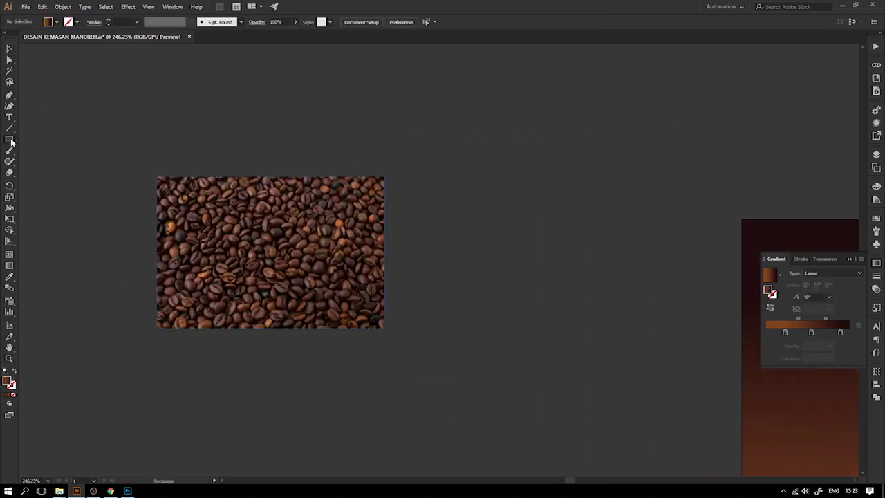
pyautogui.moveTo(156, 176); pyautogui.dragTo(385, 327)
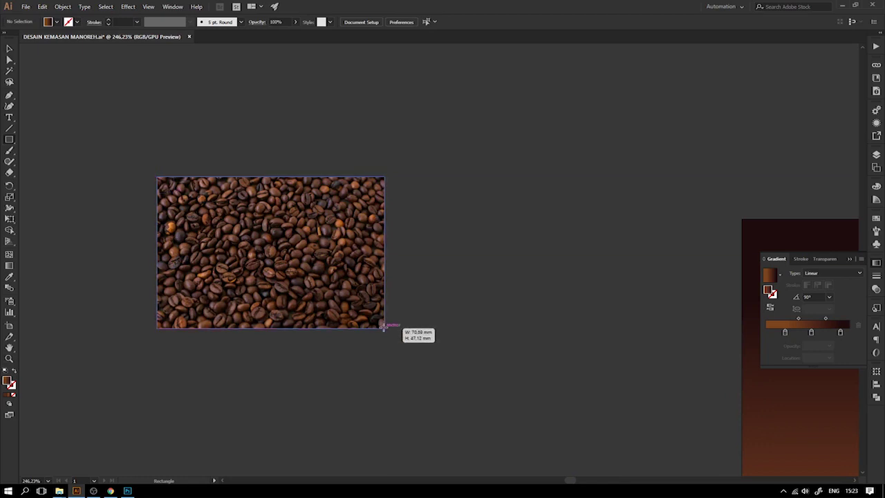
pyautogui.press('a')
pyautogui.moveTo(201, 259); pyautogui.dragTo(201, 259)
pyautogui.moveTo(270, 203); pyautogui.dragTo(251, 281)
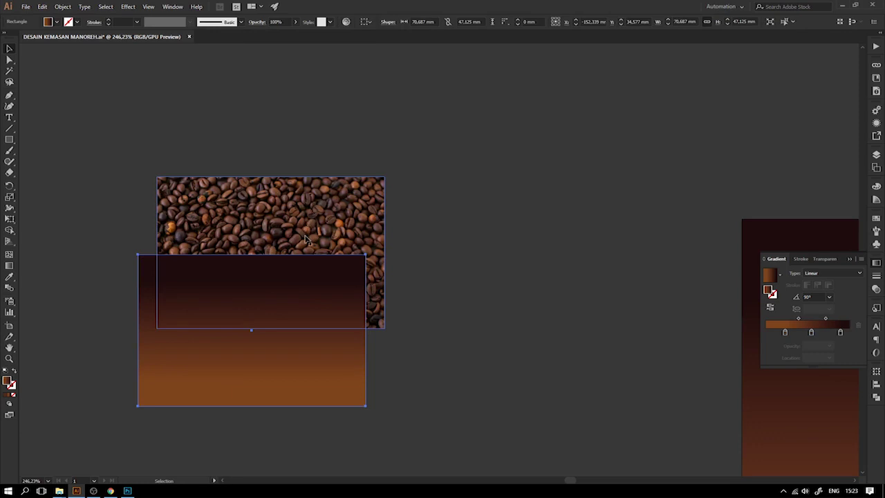
pyautogui.keyDown('shift'); pyautogui.click(235, 228); pyautogui.keyUp('shift')
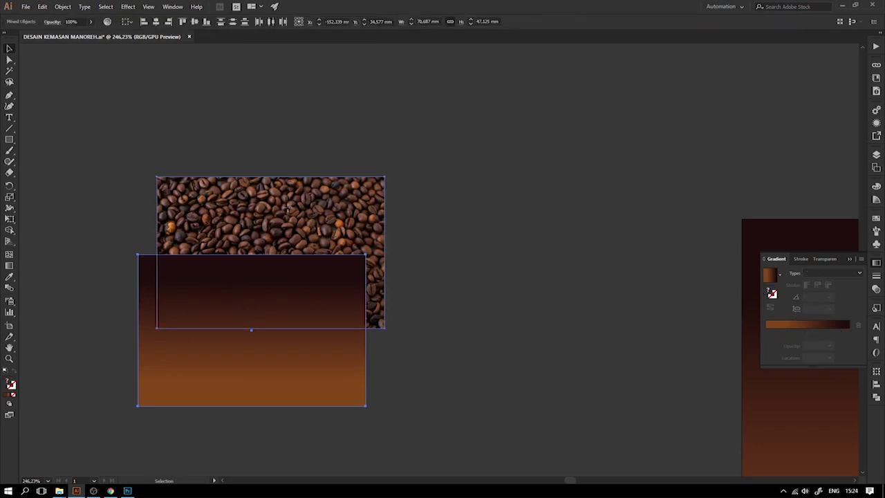
pyautogui.click(168, 22)
pyautogui.click(242, 208)
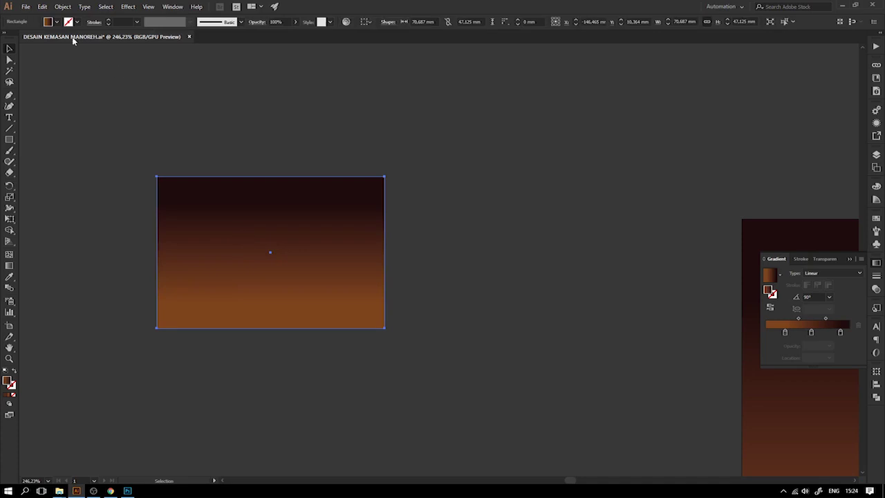
pyautogui.click(56, 22)
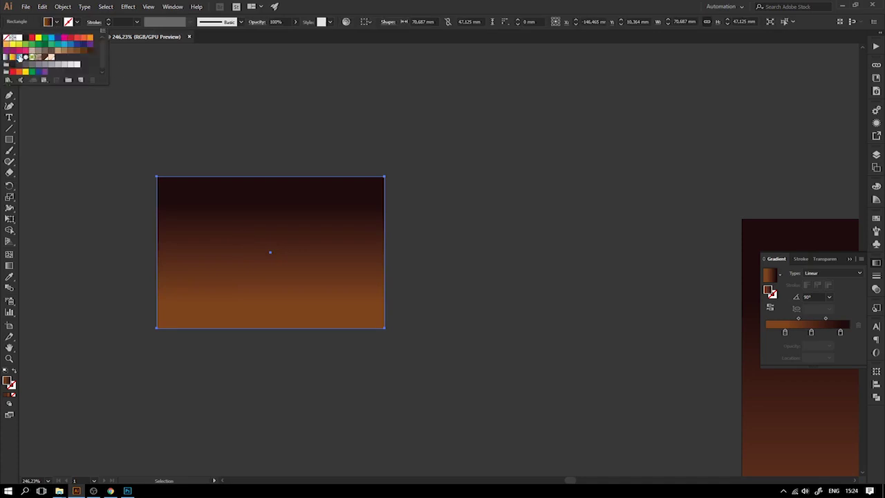
# Step: Give the covering rectangle a new gradient fill with both stops edited to white
pyautogui.click(19, 56)
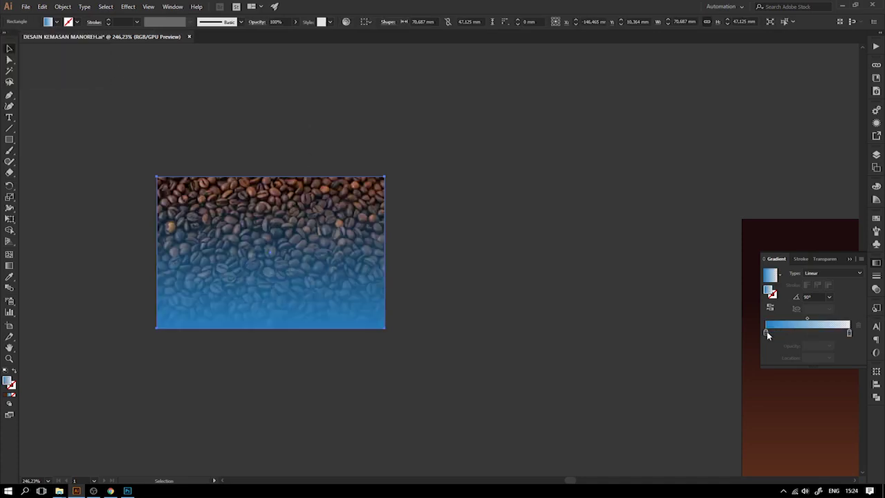
pyautogui.doubleClick(767, 333)
pyautogui.click(751, 413)
pyautogui.doubleClick(849, 333)
pyautogui.click(751, 414)
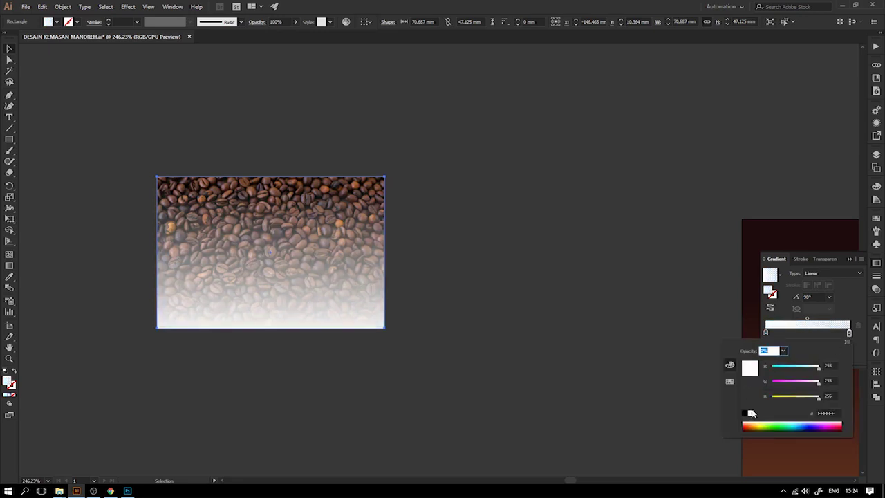
pyautogui.click(490, 297)
pyautogui.click(410, 265)
# Step: Make an opacity mask from the photo and gradient, test Invert, and keep Clip on
pyautogui.moveTo(198, 103); pyautogui.dragTo(380, 350)
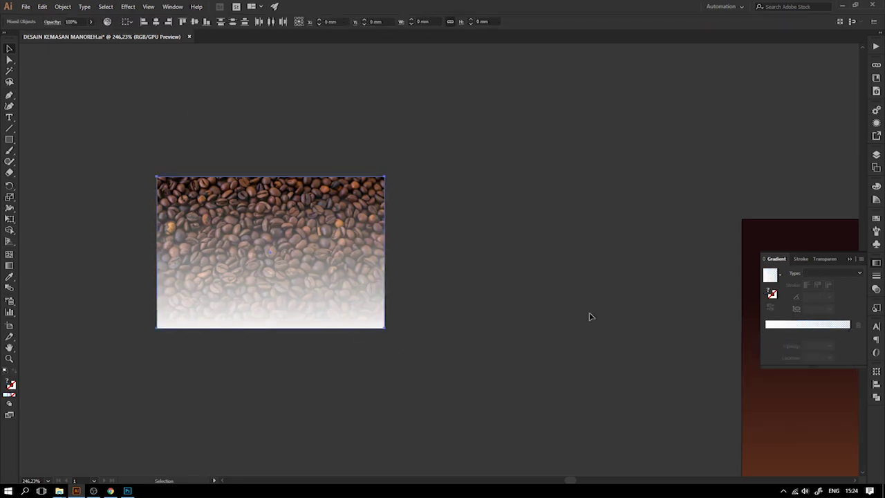
pyautogui.click(827, 260)
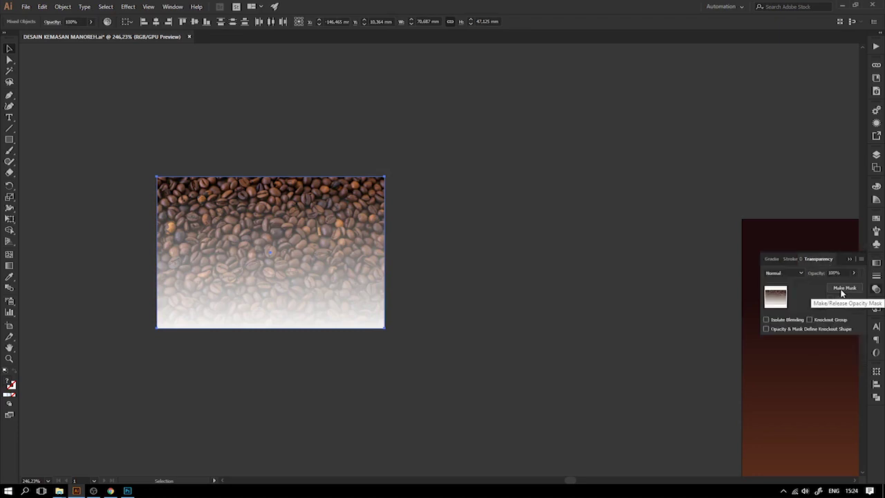
pyautogui.click(844, 288)
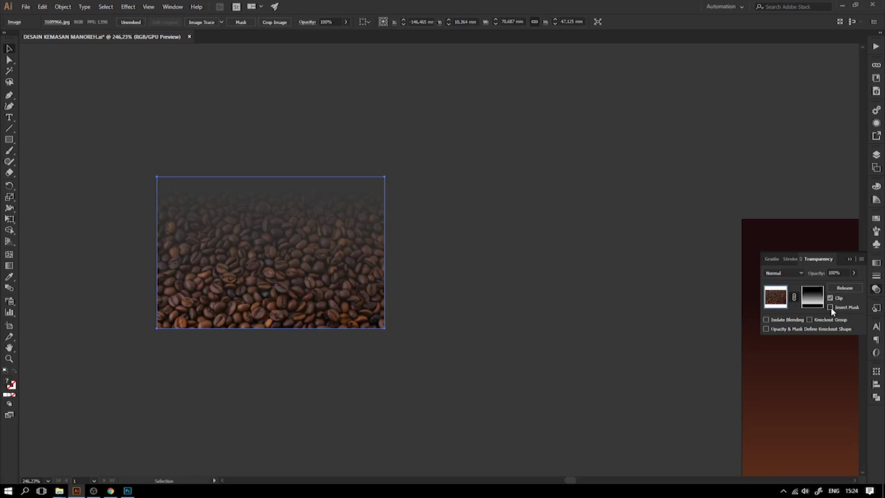
pyautogui.click(831, 307)
pyautogui.click(831, 307)
pyautogui.click(830, 298)
pyautogui.click(831, 307)
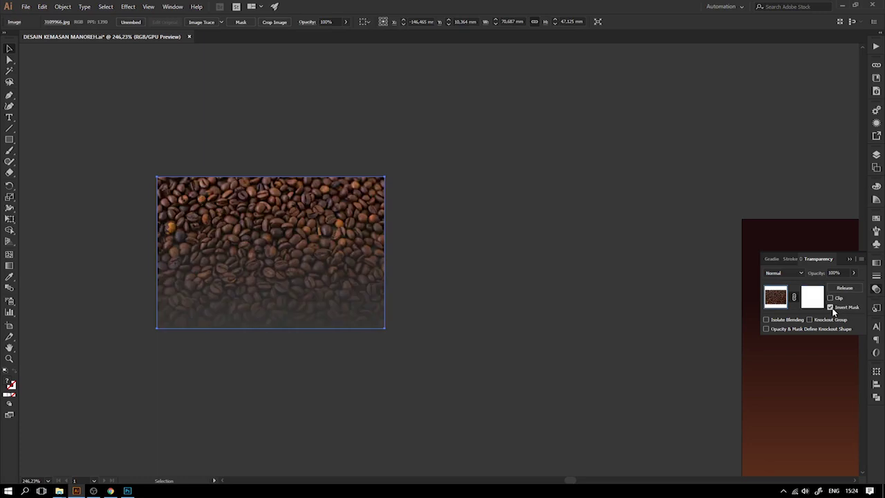
pyautogui.click(831, 298)
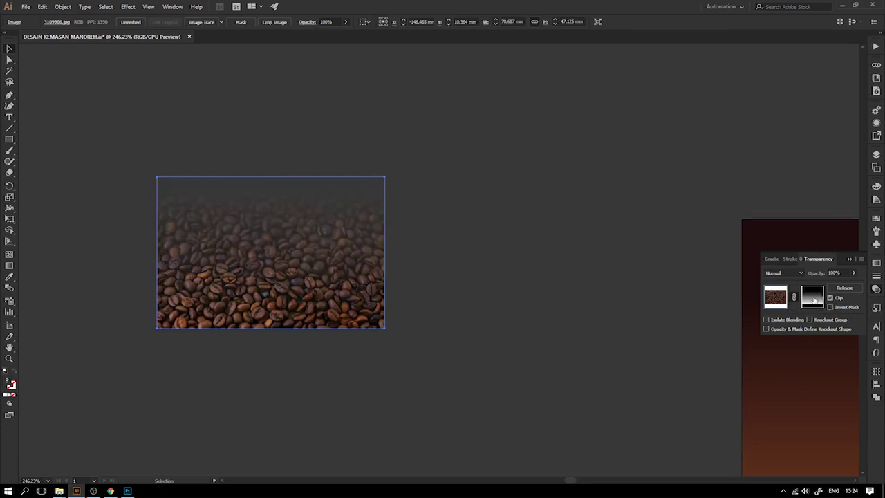
pyautogui.click(814, 298)
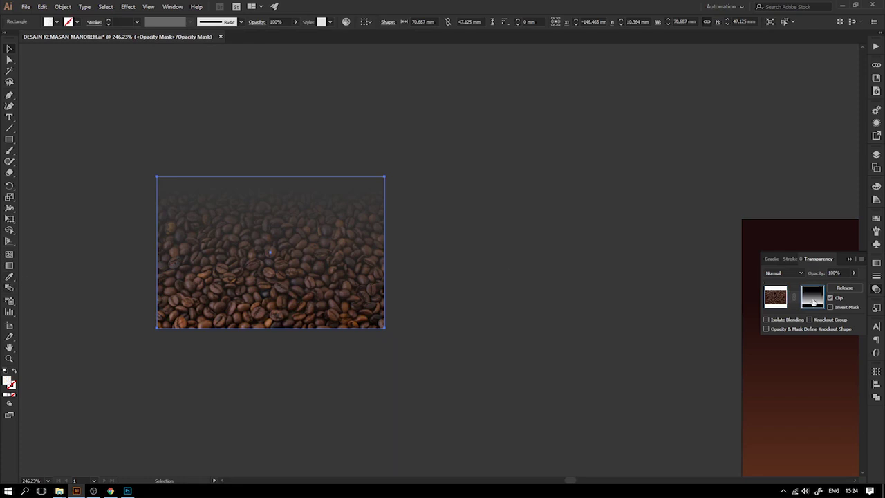
# Step: Move the mask gradient higher and shorten it so only the photo's top strip fades
pyautogui.click(11, 267)
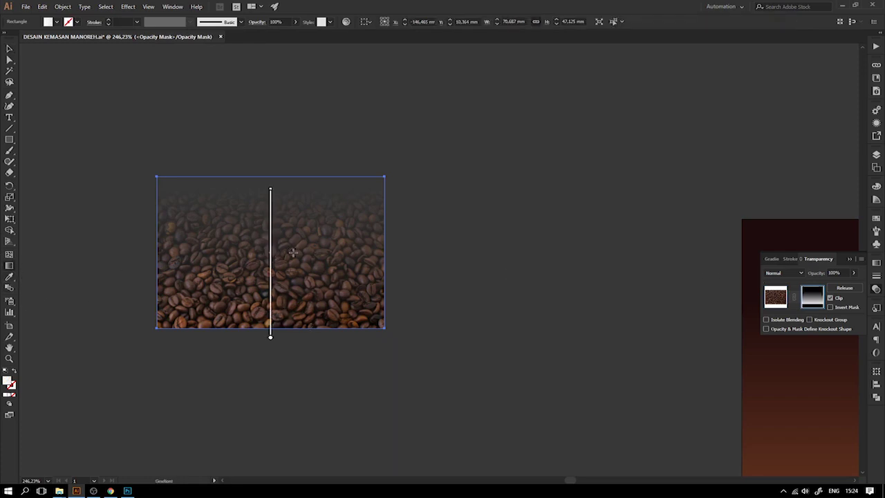
pyautogui.moveTo(270, 318); pyautogui.dragTo(271, 265)
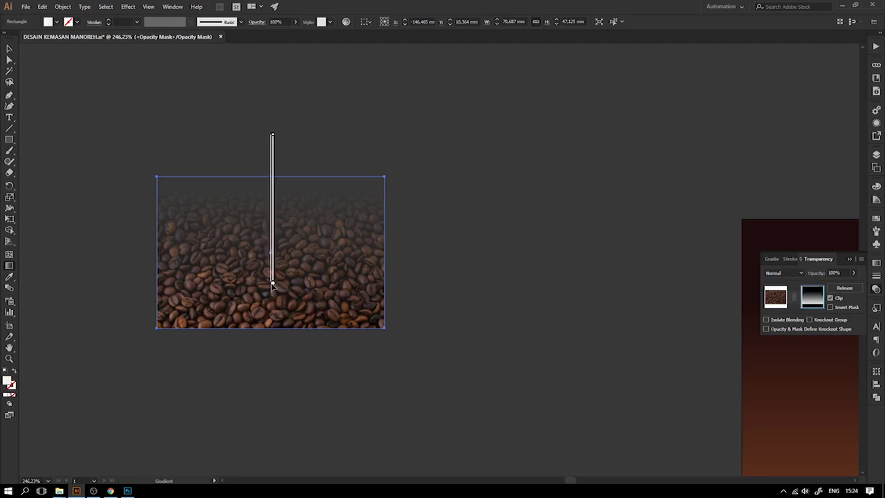
pyautogui.moveTo(271, 134); pyautogui.dragTo(276, 190)
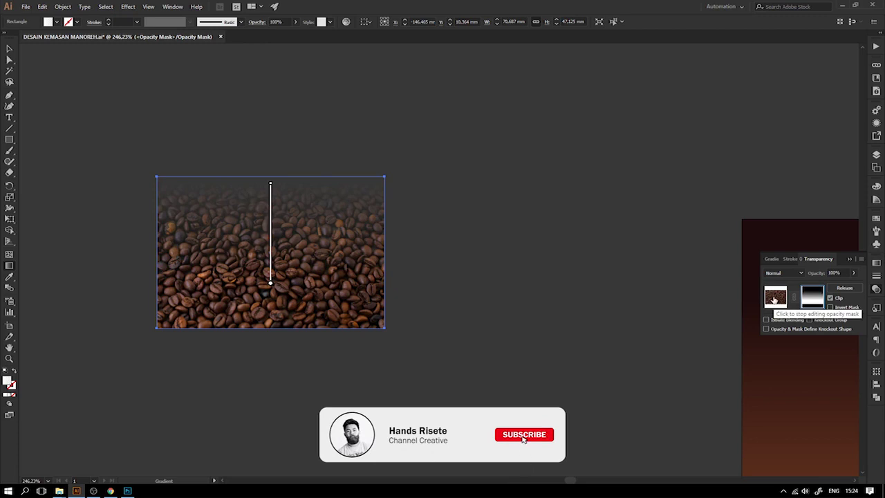
pyautogui.click(774, 299)
pyautogui.click(221, 124)
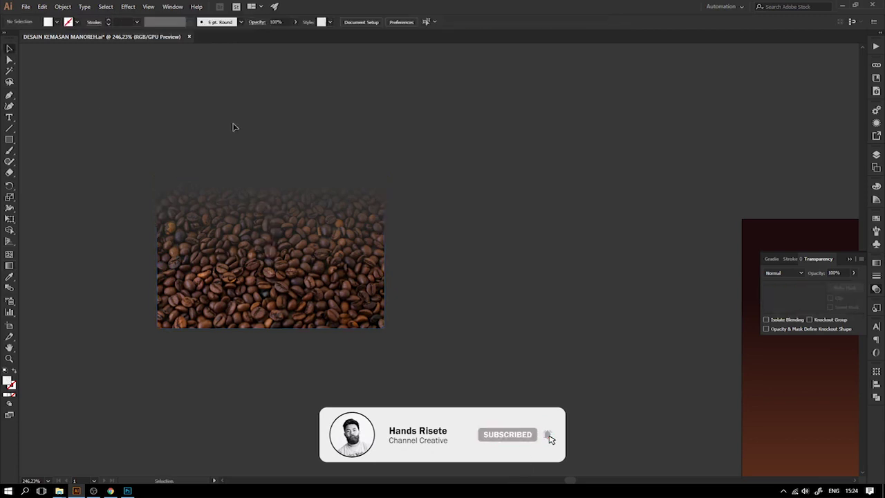
pyautogui.scroll(-3, 387, 163)
# Step: Cut the faded coffee-bean photo to the clipboard with Edit > Cut
pyautogui.moveTo(386, 163); pyautogui.dragTo(334, 122)
pyautogui.click(322, 200)
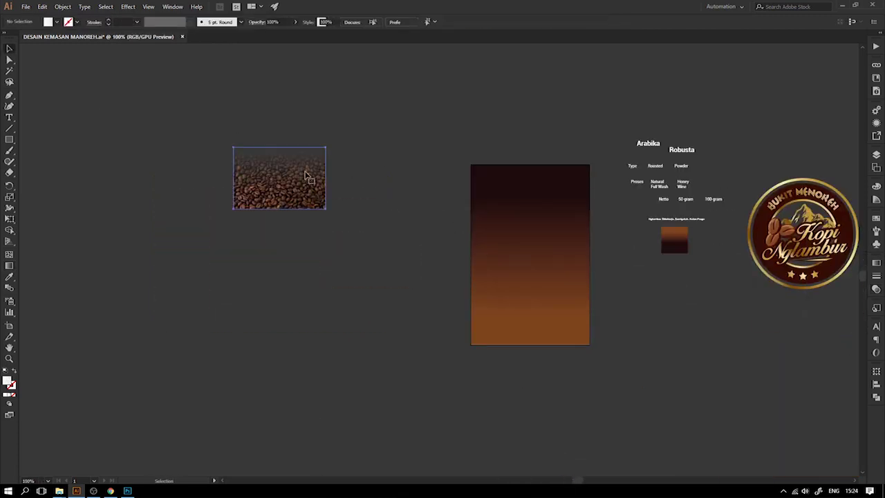
pyautogui.click(42, 7)
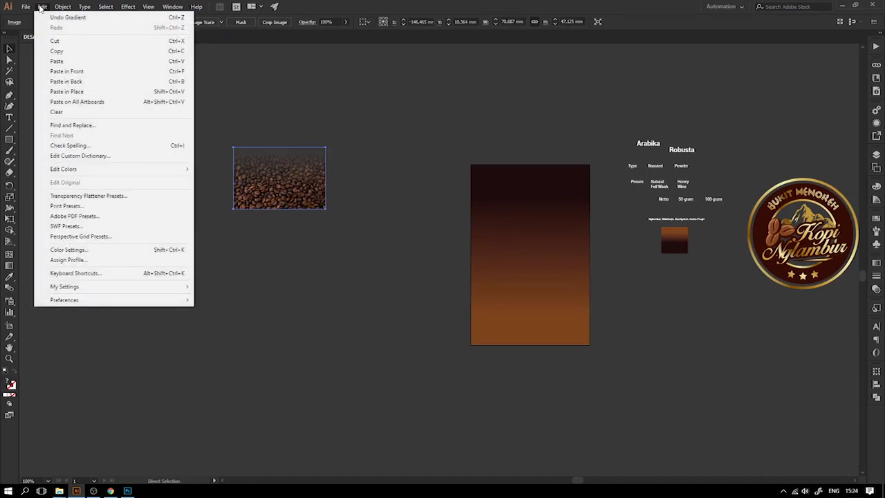
pyautogui.click(190, 51)
pyautogui.press('Delete')
# Step: Isolate the brown panel group, paste the photo inside, and enlarge it across the panel's bottom
pyautogui.moveTo(578, 272); pyautogui.dragTo(329, 253)
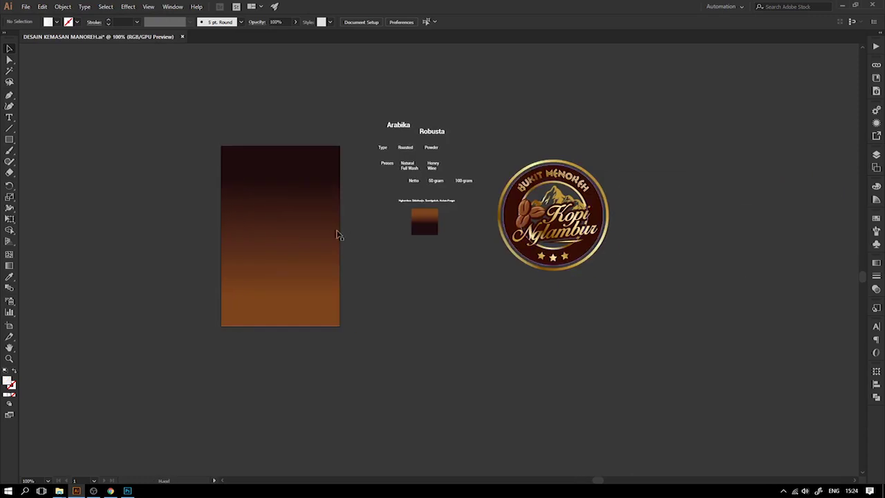
pyautogui.click(268, 218)
pyautogui.doubleClick(268, 218)
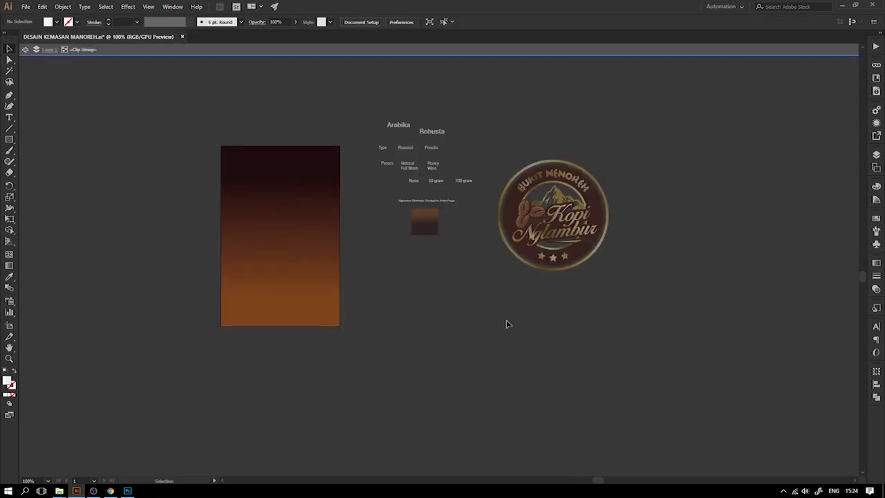
pyautogui.click(42, 7)
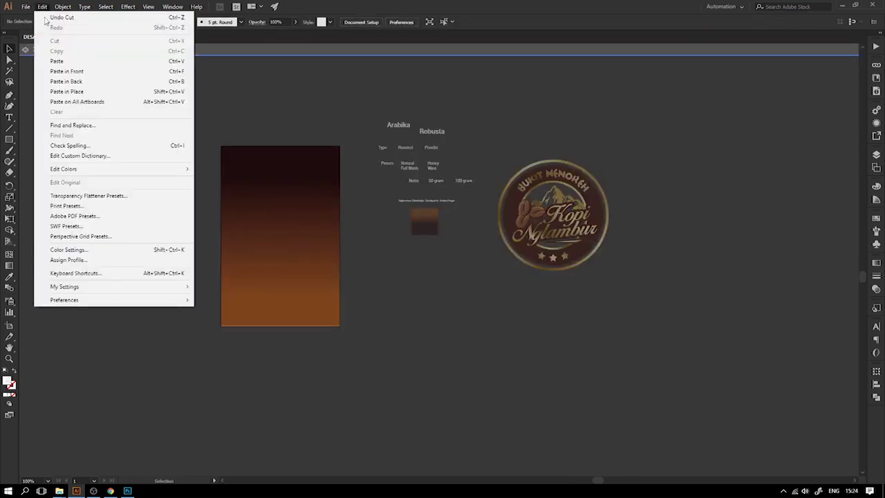
pyautogui.click(166, 62)
pyautogui.moveTo(450, 288)
pyautogui.mouseDown()
pyautogui.moveTo(292, 328)
pyautogui.moveTo(294, 311)
pyautogui.mouseUp()
pyautogui.moveTo(328, 265); pyautogui.dragTo(361, 230)
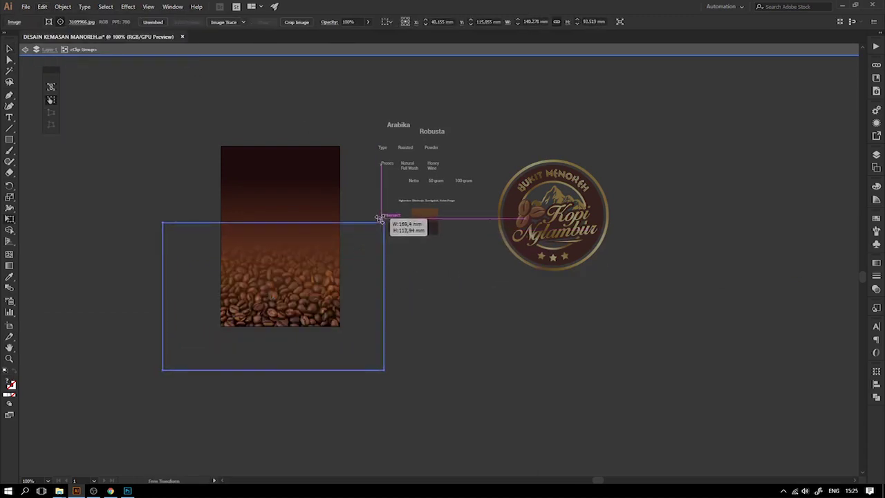
pyautogui.moveTo(363, 237); pyautogui.dragTo(376, 255)
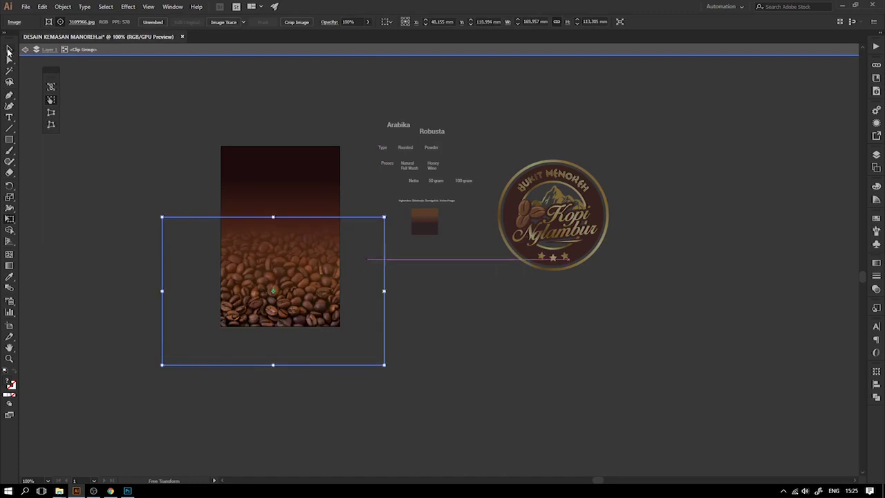
pyautogui.click(136, 152)
# Step: Check the photo's bounds, exit isolation mode, and drag a logo copy onto the panel
pyautogui.moveTo(233, 189); pyautogui.dragTo(337, 246)
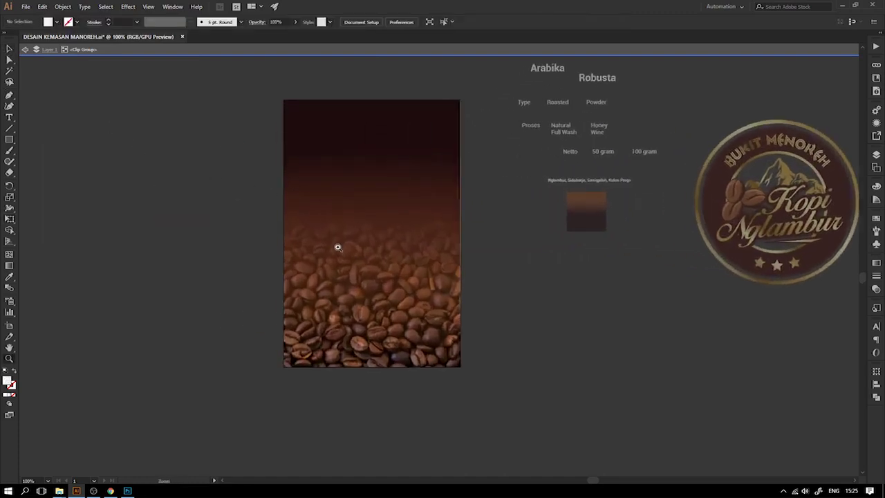
pyautogui.click(390, 381)
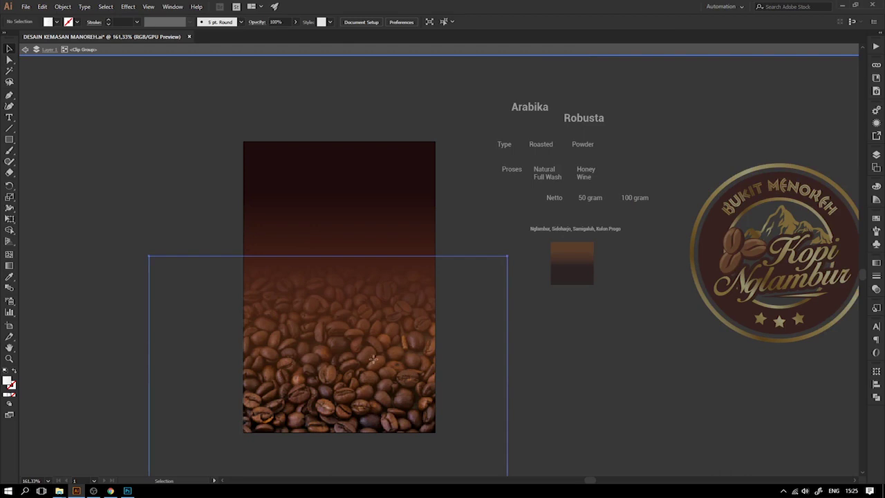
pyautogui.click(174, 182)
pyautogui.doubleClick(180, 143)
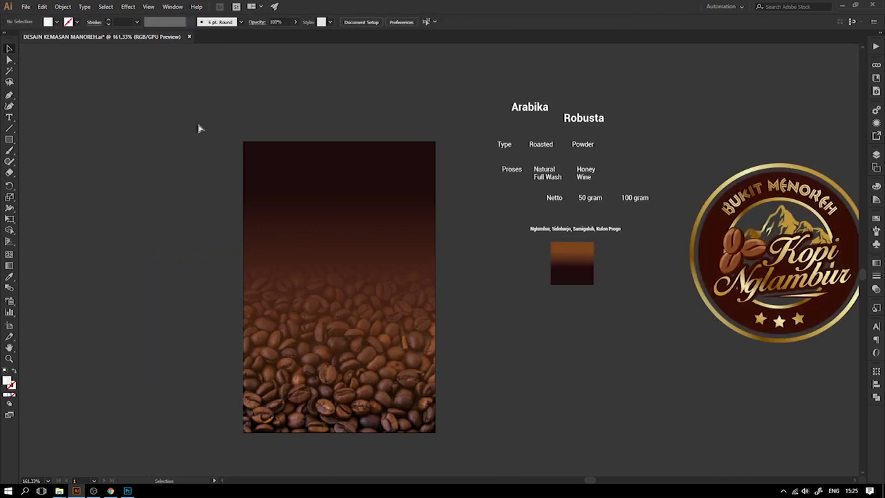
pyautogui.scroll(-3, 603, 191)
pyautogui.scroll(3, 583, 179)
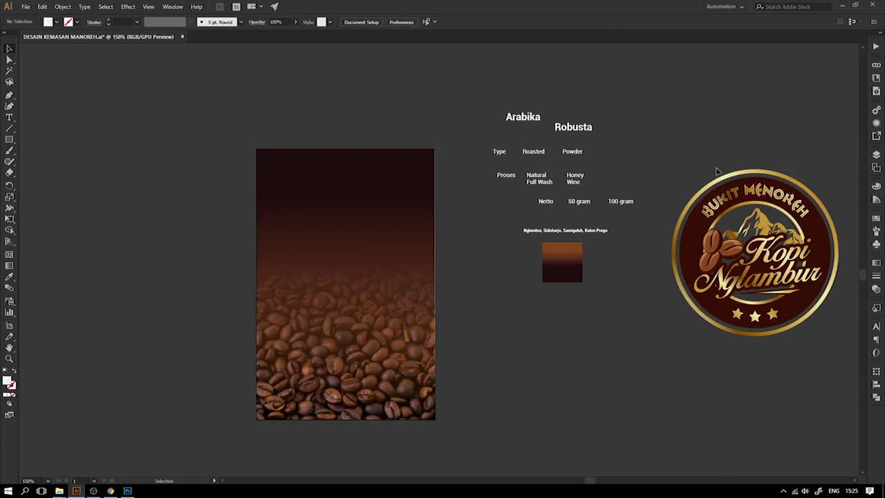
pyautogui.moveTo(769, 196); pyautogui.dragTo(310, 195)
# Step: Shrink the Kopi Nglambur logo copy, nudge it lower, and group it with the panel
pyautogui.press('e')
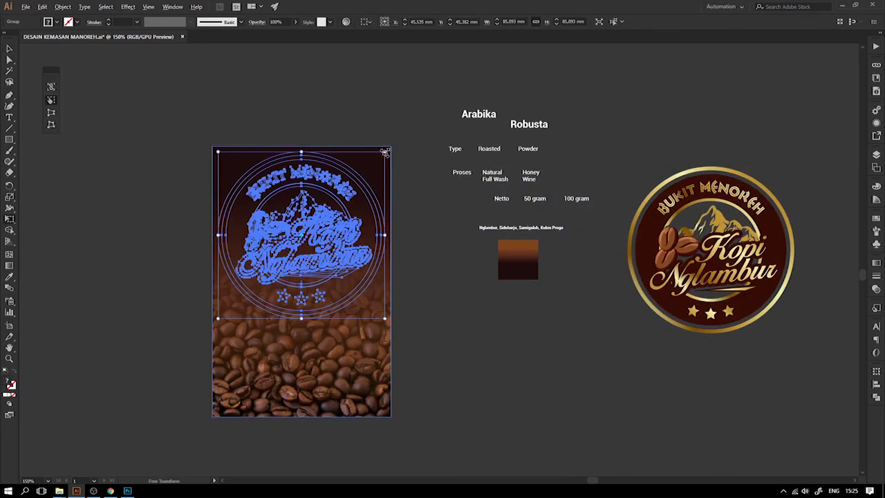
pyautogui.moveTo(385, 152); pyautogui.dragTo(365, 172)
pyautogui.click(9, 48)
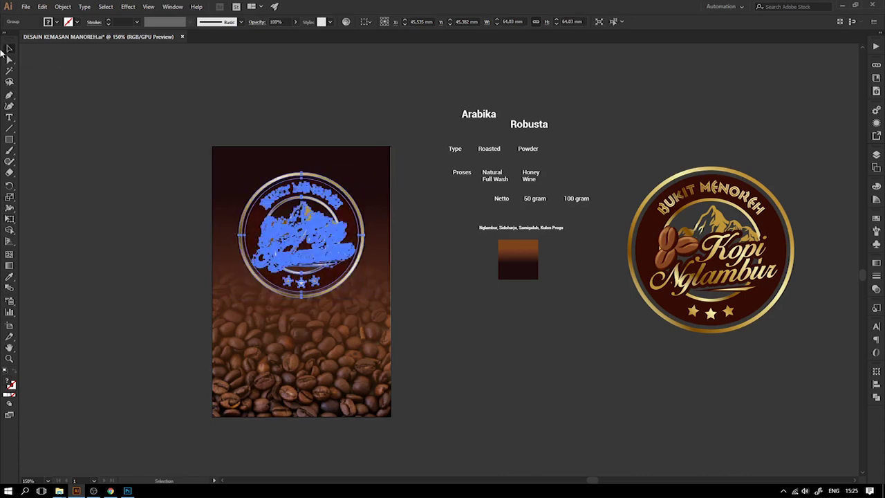
pyautogui.click(223, 191)
pyautogui.moveTo(310, 201)
pyautogui.mouseDown()
pyautogui.moveTo(319, 213)
pyautogui.moveTo(321, 206)
pyautogui.mouseUp()
pyautogui.keyDown('shift'); pyautogui.click(355, 178); pyautogui.keyUp('shift')
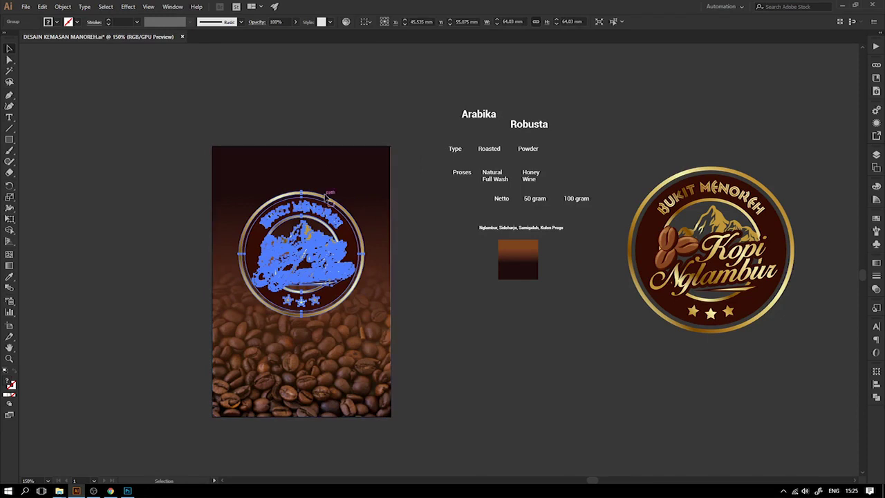
pyautogui.hotkey('ctrl', 'g')
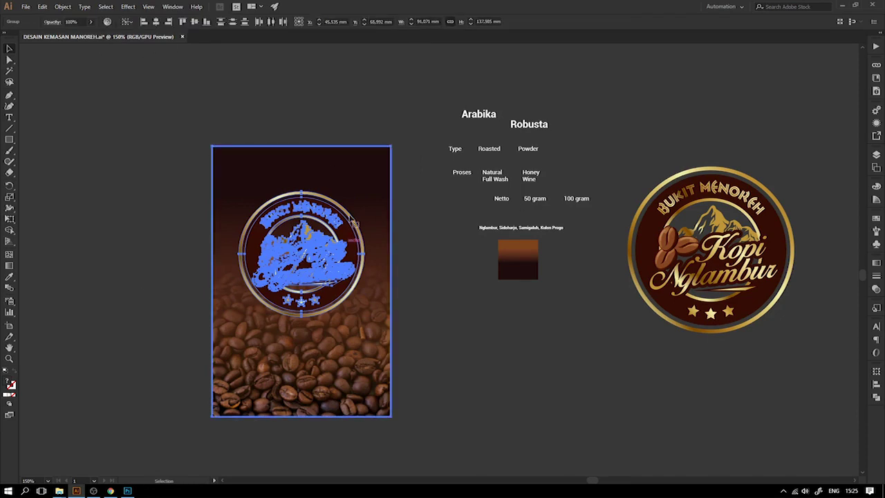
# Step: Check the pouch mockup in Photoshop, then select and deselect the grouped label in Illustrator
pyautogui.click(438, 146)
pyautogui.press('a')
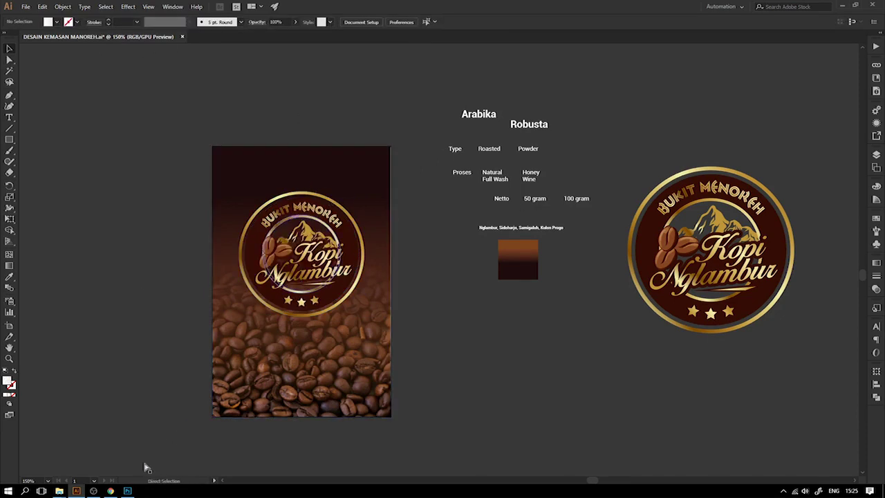
pyautogui.click(129, 491)
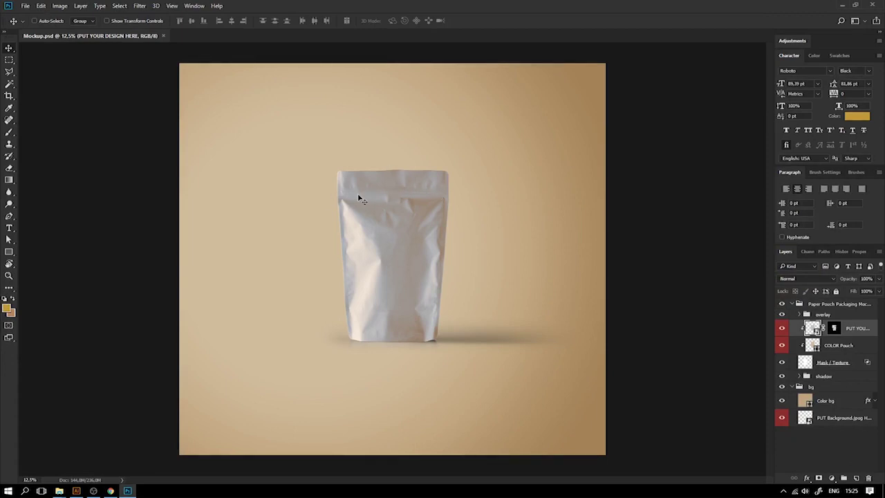
pyautogui.click(76, 491)
pyautogui.moveTo(126, 474)
pyautogui.mouseDown()
pyautogui.moveTo(381, 259)
pyautogui.moveTo(371, 192)
pyautogui.mouseUp()
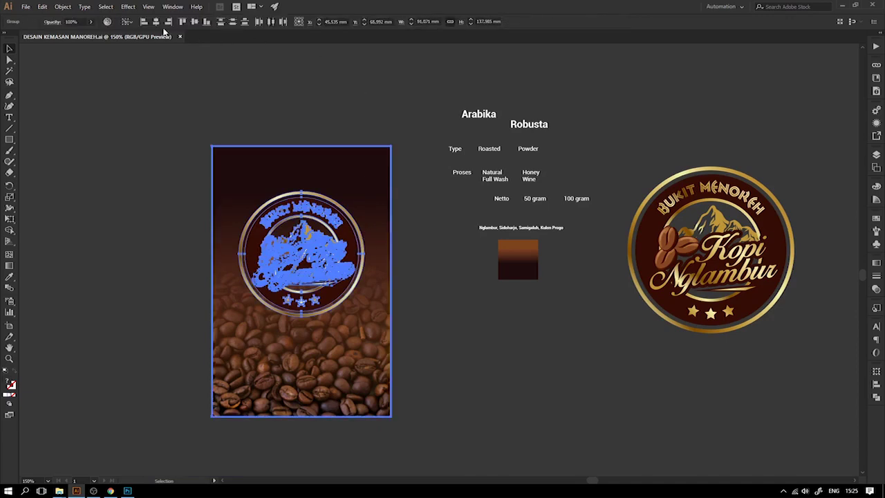
pyautogui.click(198, 96)
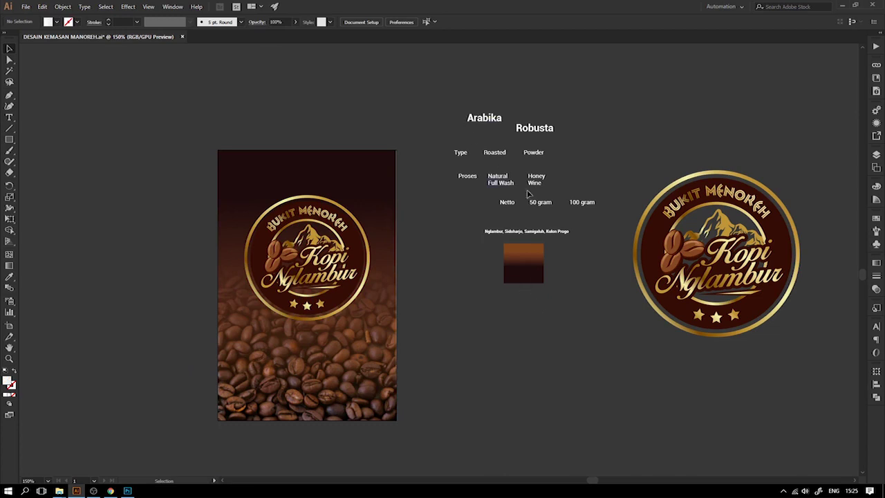
# Step: Left-align the Proses, option and Netto rows to the Roasted text
pyautogui.moveTo(517, 160); pyautogui.dragTo(656, 281)
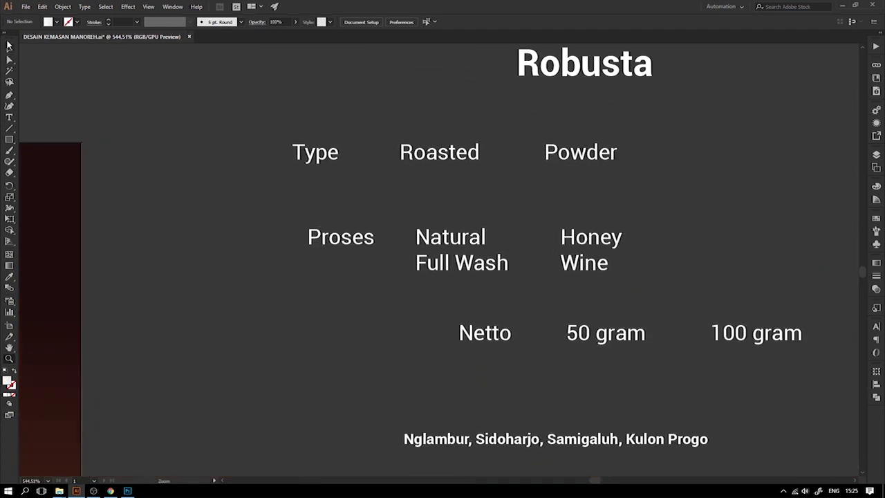
pyautogui.click(353, 237)
pyautogui.moveTo(301, 212); pyautogui.dragTo(654, 273)
pyautogui.moveTo(377, 307); pyautogui.dragTo(854, 374)
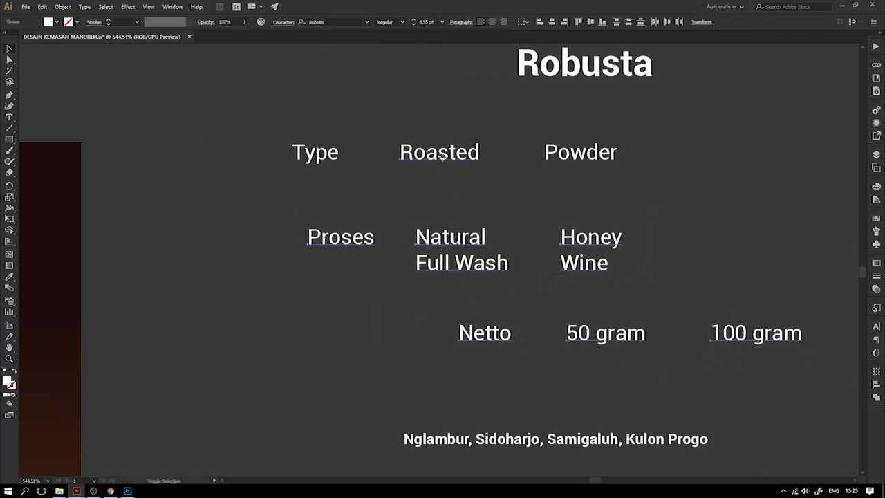
pyautogui.click(539, 22)
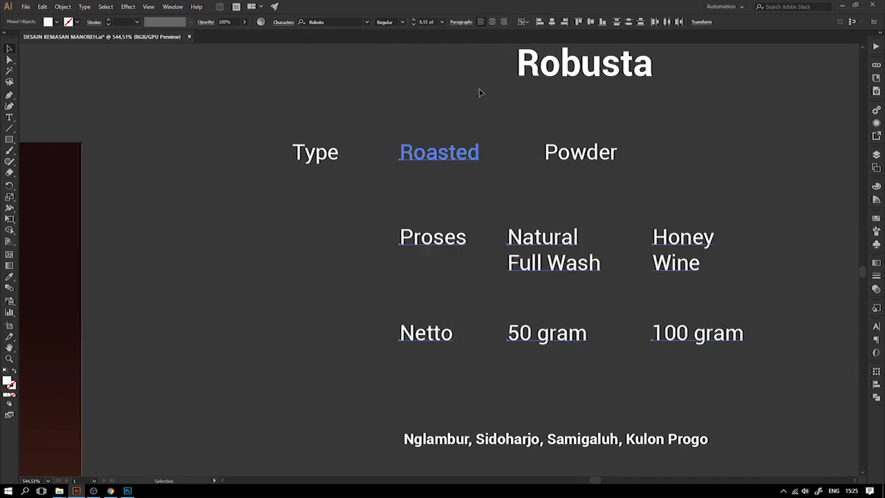
pyautogui.click(434, 140)
# Step: Left-align the Proses and Netto rows using Type as the key object
pyautogui.click(425, 249)
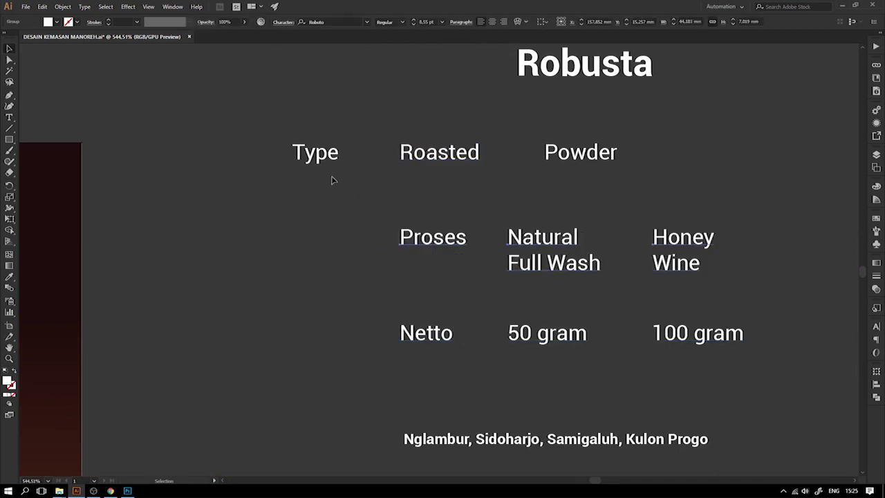
pyautogui.moveTo(446, 376); pyautogui.dragTo(393, 228)
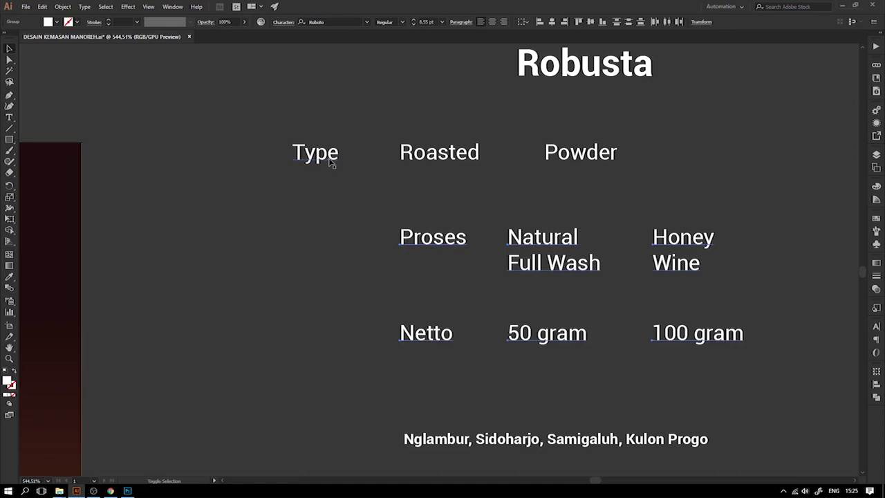
pyautogui.keyDown('shift'); pyautogui.click(318, 155); pyautogui.keyUp('shift')
pyautogui.click(318, 155)
pyautogui.click(540, 22)
pyautogui.click(411, 86)
# Step: Move the Proses row up under Type and the Netto row up under Proses
pyautogui.click(403, 235)
pyautogui.moveTo(596, 240); pyautogui.dragTo(600, 201)
pyautogui.moveTo(567, 333); pyautogui.dragTo(568, 276)
pyautogui.click(690, 286)
pyautogui.moveTo(547, 319)
pyautogui.mouseDown()
pyautogui.moveTo(615, 331)
pyautogui.moveTo(626, 346)
pyautogui.moveTo(528, 311)
pyautogui.moveTo(583, 255)
pyautogui.moveTo(348, 127)
pyautogui.mouseUp()
pyautogui.press('z')
pyautogui.press('m')
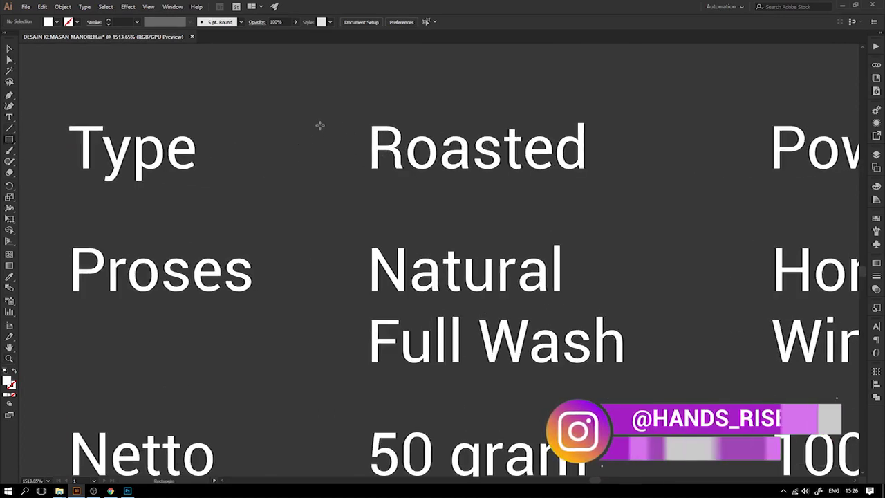
# Step: Draw a small white checkbox square just left of Roasted
pyautogui.moveTo(320, 125); pyautogui.dragTo(361, 167)
pyautogui.press('v')
pyautogui.moveTo(353, 133); pyautogui.dragTo(340, 133)
pyautogui.scroll(3, 339, 132)
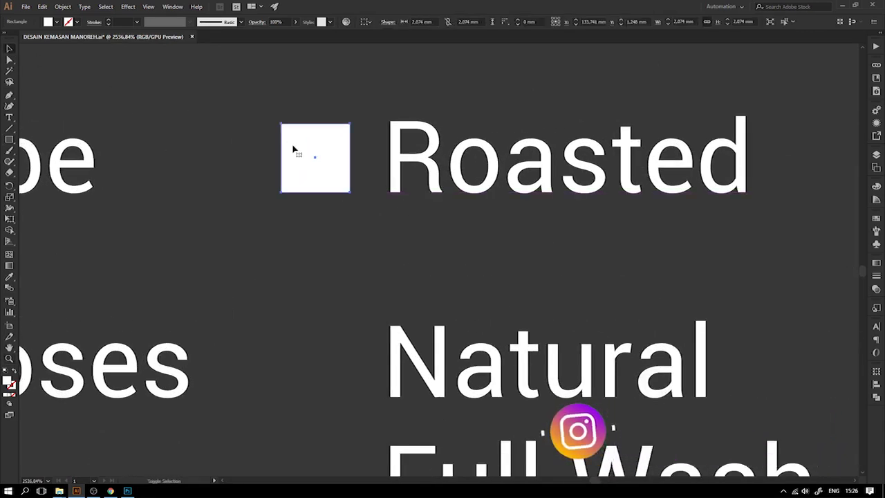
pyautogui.scroll(-1, 323, 117)
pyautogui.keyDown('shift'); pyautogui.click(327, 118); pyautogui.keyUp('shift')
# Step: Copy the square beside Natural, Full Wash, Powder, Honey, Wine and 100 gram
pyautogui.moveTo(327, 118); pyautogui.dragTo(365, 242)
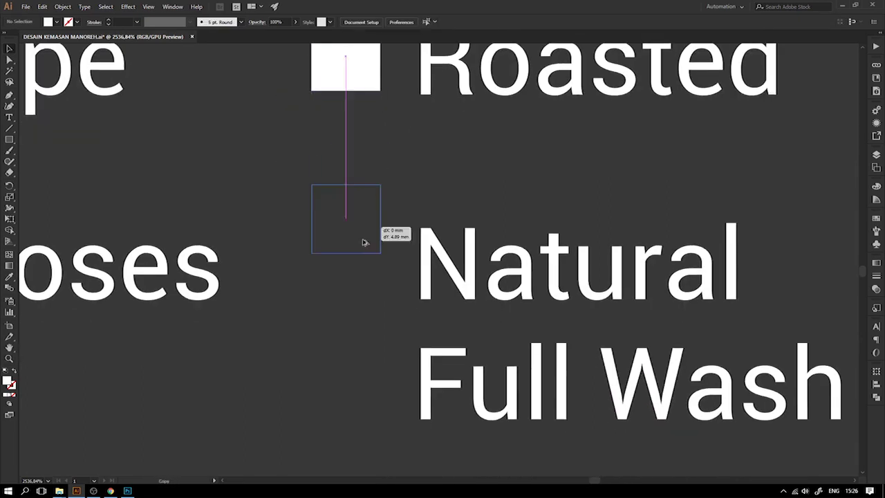
pyautogui.moveTo(364, 242)
pyautogui.mouseDown()
pyautogui.moveTo(356, 392)
pyautogui.moveTo(351, 113)
pyautogui.moveTo(381, 257)
pyautogui.mouseUp()
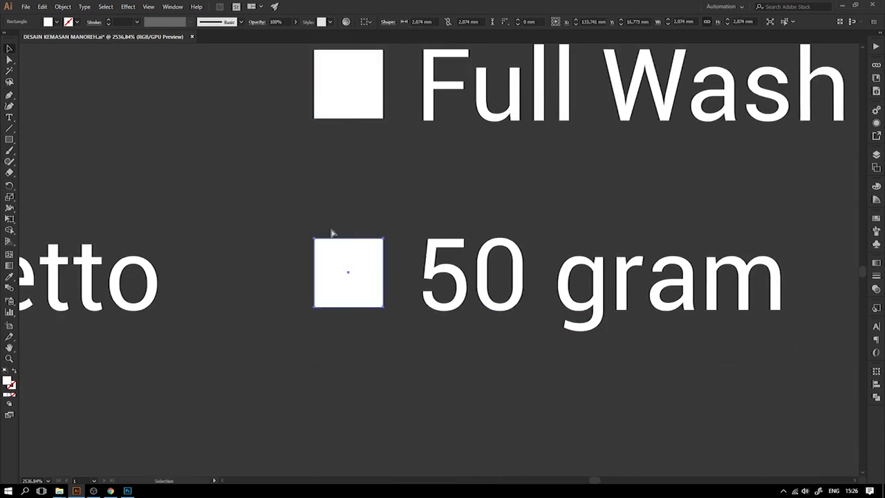
pyautogui.scroll(-3, 332, 233)
pyautogui.scroll(-2, 307, 203)
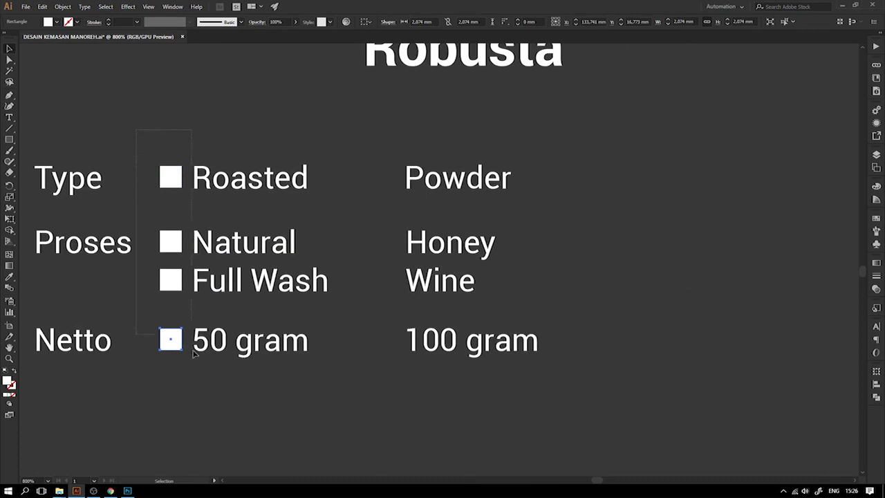
pyautogui.moveTo(179, 386); pyautogui.dragTo(179, 384)
pyautogui.moveTo(170, 178); pyautogui.dragTo(388, 186)
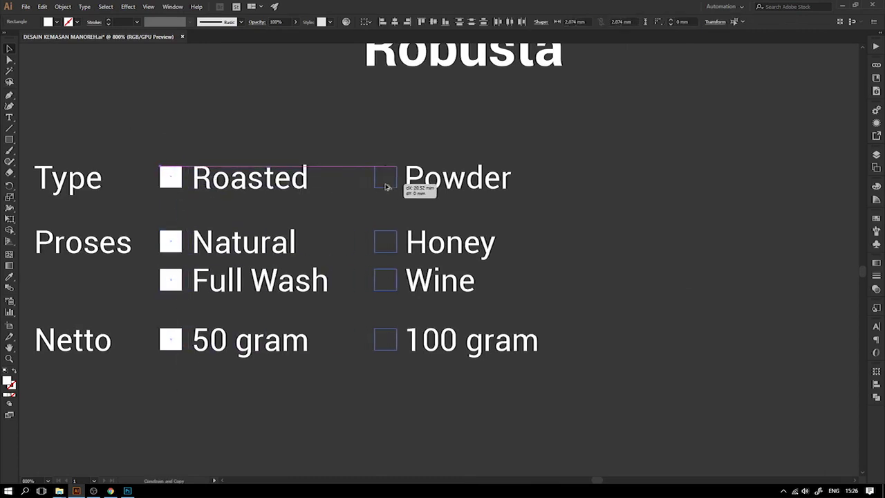
pyautogui.moveTo(387, 186); pyautogui.dragTo(386, 185)
pyautogui.click(616, 243)
# Step: Move Arabika level with Robusta and copy a checkbox square up toward Arabika
pyautogui.hotkey('ctrl', '-')
pyautogui.hotkey('ctrl', '-')
pyautogui.moveTo(323, 185); pyautogui.dragTo(392, 231)
pyautogui.moveTo(411, 174); pyautogui.dragTo(394, 201)
pyautogui.click(484, 205)
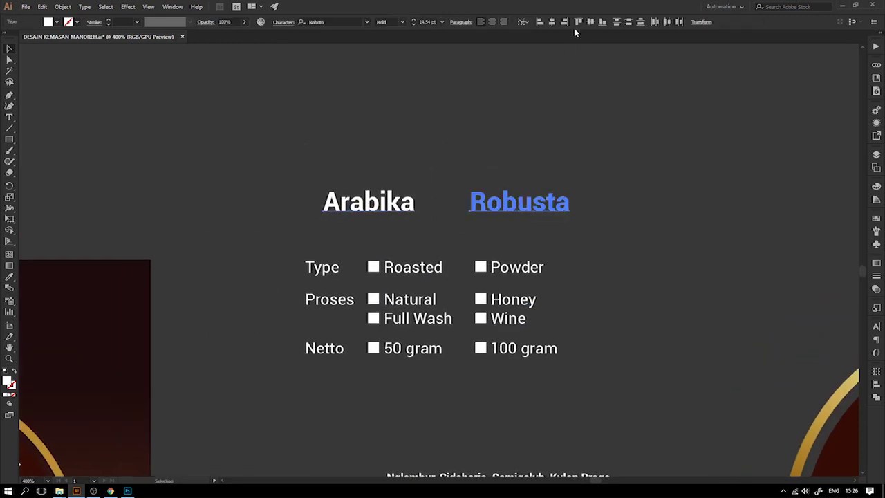
pyautogui.click(564, 73)
pyautogui.moveTo(373, 267); pyautogui.dragTo(307, 202)
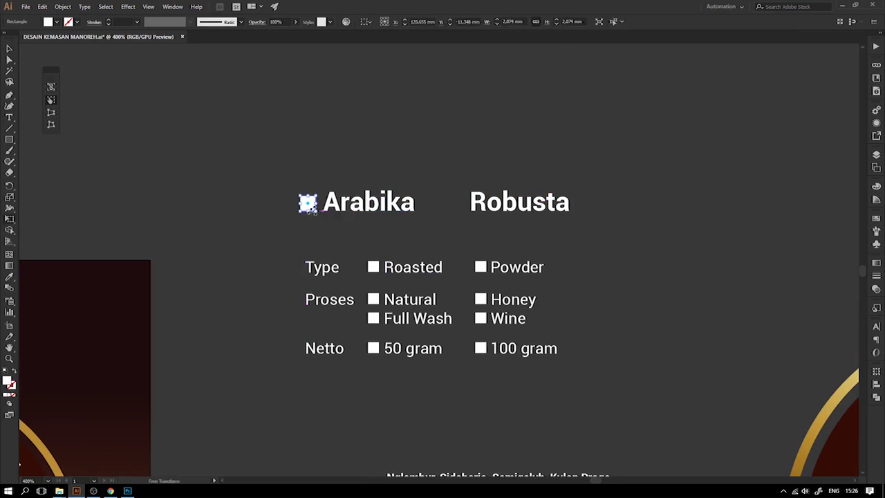
# Step: Place the square just before Arabika and enlarge it to suit the heading
pyautogui.click(238, 134)
pyautogui.press('z')
pyautogui.moveTo(397, 201); pyautogui.dragTo(589, 387)
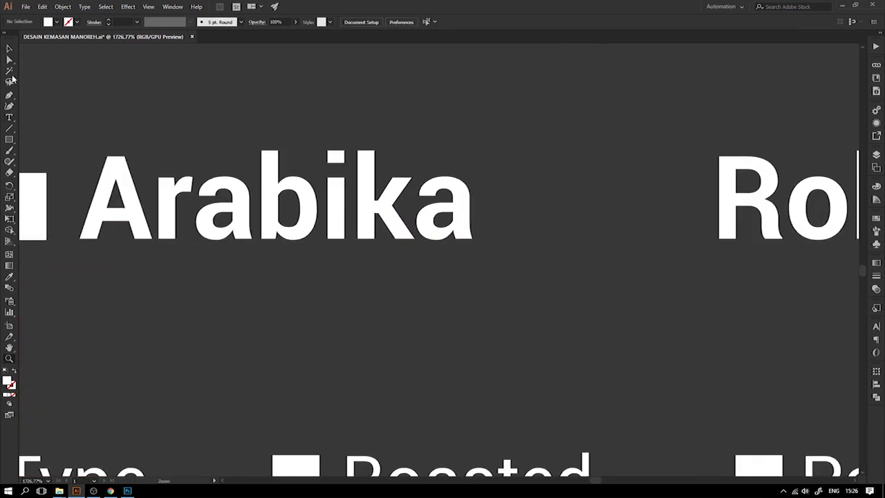
pyautogui.moveTo(63, 150); pyautogui.dragTo(257, 178)
pyautogui.moveTo(208, 222); pyautogui.dragTo(208, 227)
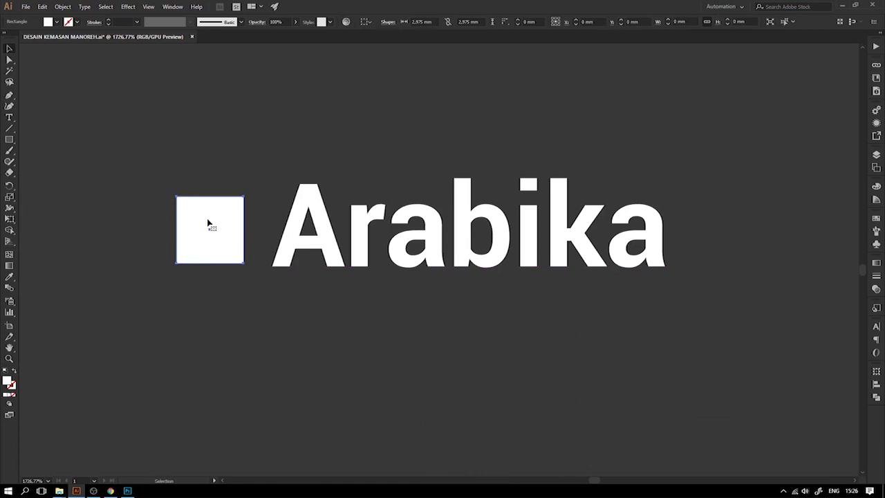
pyautogui.press('e')
pyautogui.moveTo(175, 198); pyautogui.dragTo(160, 184)
pyautogui.click(9, 48)
pyautogui.click(106, 93)
# Step: Copy the enlarged square in front of Robusta and select both heading squares and text
pyautogui.hotkey('ctrl', '-')
pyautogui.hotkey('ctrl', '-')
pyautogui.hotkey('ctrl', '-')
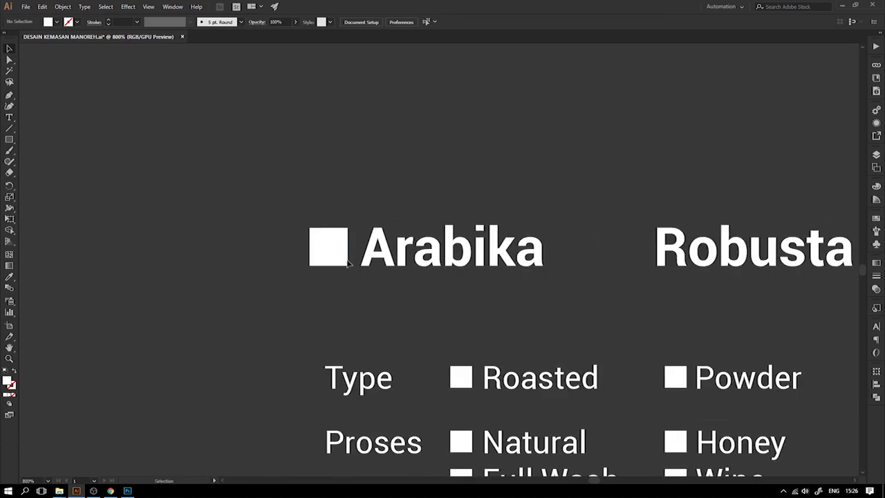
pyautogui.moveTo(330, 251)
pyautogui.mouseDown()
pyautogui.moveTo(321, 251)
pyautogui.moveTo(612, 278)
pyautogui.mouseUp()
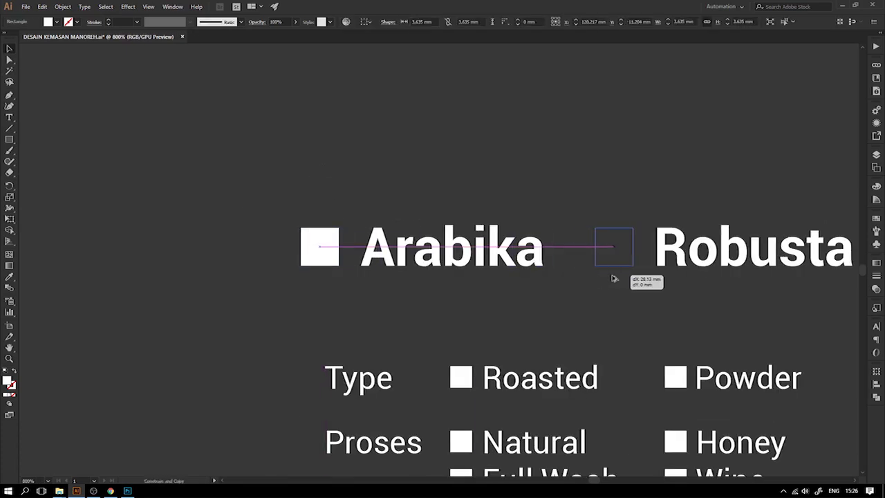
pyautogui.click(513, 292)
pyautogui.hscroll(3, 514, 292)
pyautogui.moveTo(114, 147)
pyautogui.mouseDown()
pyautogui.moveTo(602, 234)
pyautogui.moveTo(780, 252)
pyautogui.mouseUp()
# Step: Move the Arabika/Robusta heading row down closer to the Type/Proses/Netto table
pyautogui.hotkey('ctrl', '-')
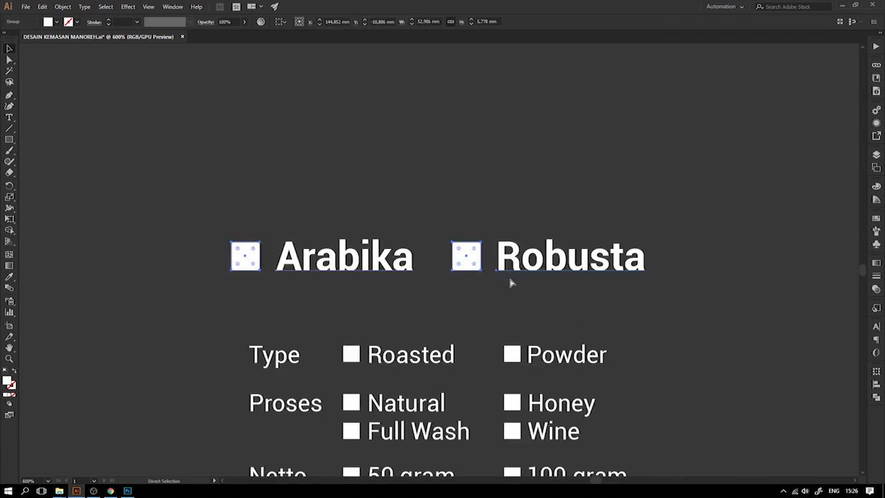
pyautogui.hotkey('ctrl', '-')
pyautogui.hotkey('ctrl', '-')
pyautogui.scroll(-1, 300, 271)
pyautogui.moveTo(298, 268); pyautogui.dragTo(589, 362)
pyautogui.press('v')
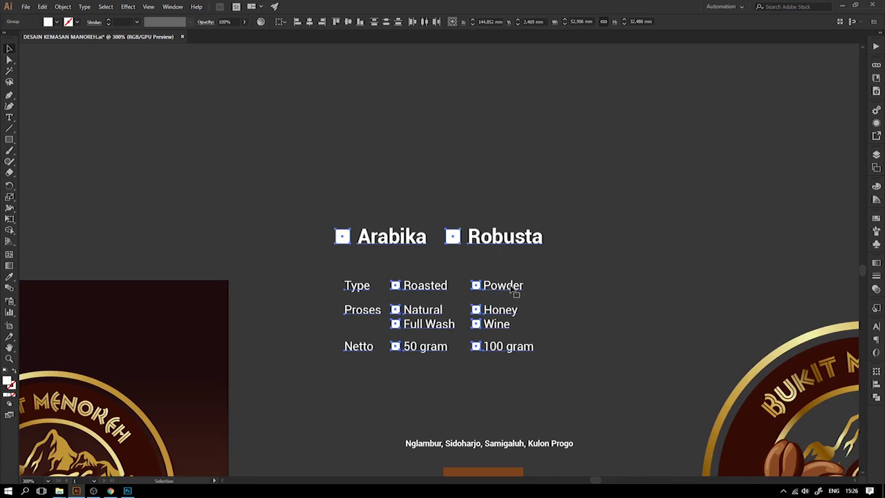
pyautogui.click(450, 221)
pyautogui.moveTo(459, 241); pyautogui.dragTo(459, 261)
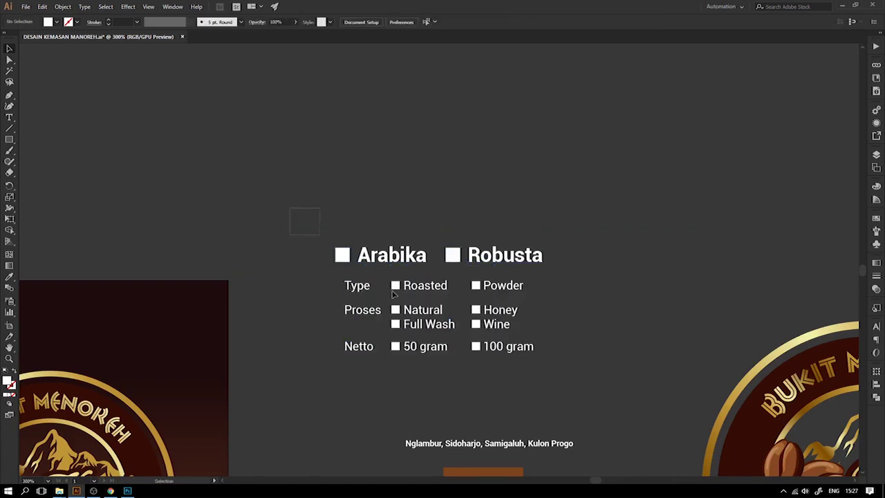
pyautogui.click(484, 291)
pyautogui.scroll(-1, 484, 290)
pyautogui.scroll(1, 625, 123)
# Step: Place the checklist on the label below the logo, nudge it right, and save
pyautogui.moveTo(626, 124); pyautogui.dragTo(268, 477)
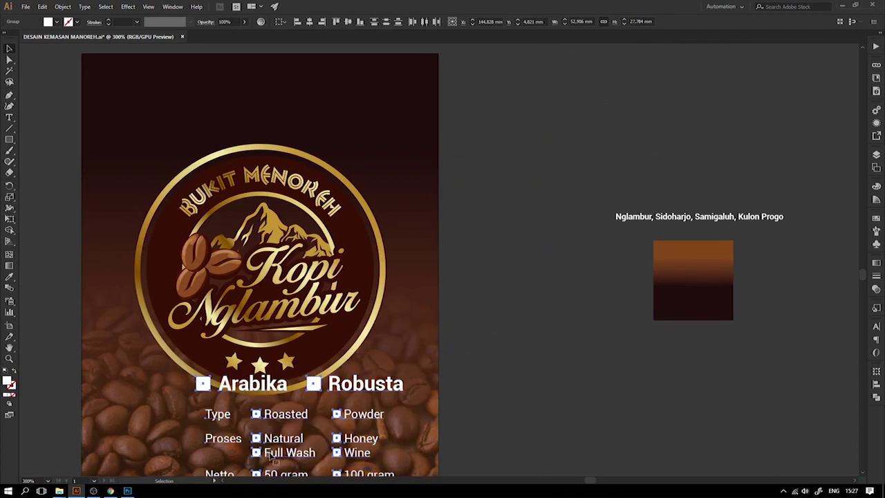
pyautogui.moveTo(276, 422)
pyautogui.mouseDown()
pyautogui.moveTo(449, 177)
pyautogui.moveTo(399, 207)
pyautogui.mouseUp()
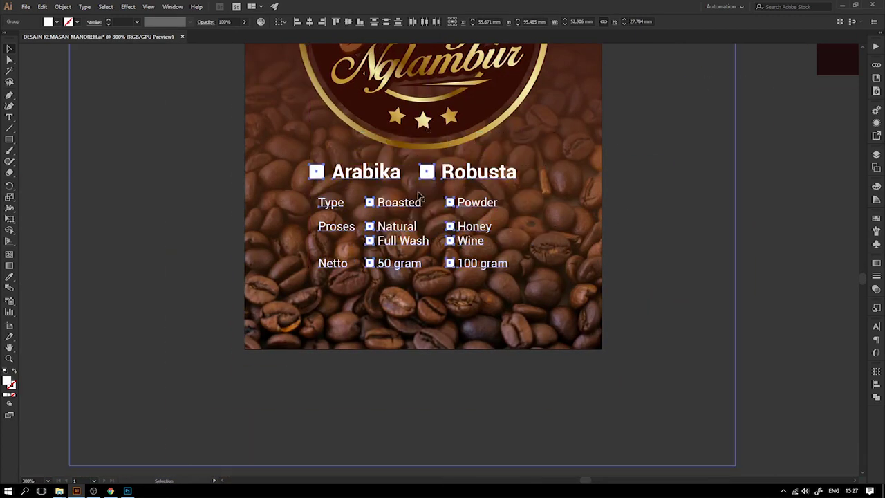
pyautogui.press('Right')
pyautogui.press('Right')
pyautogui.press('Right')
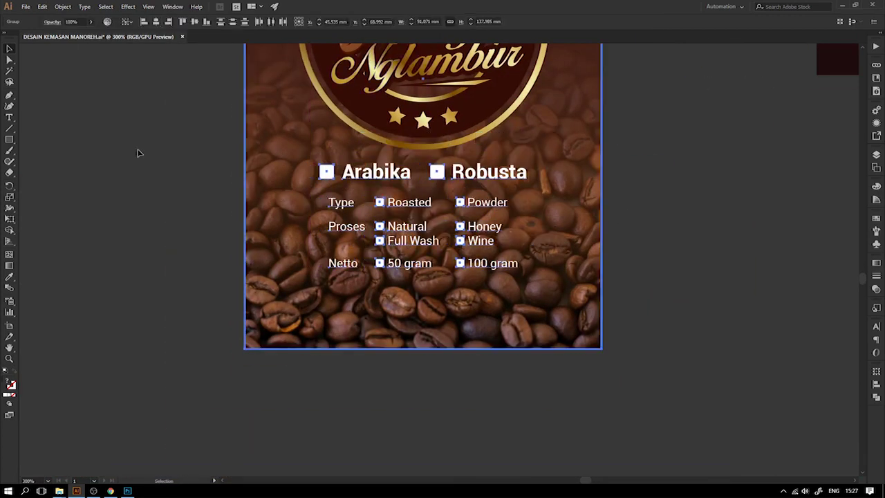
pyautogui.click(139, 173)
pyautogui.moveTo(657, 145); pyautogui.dragTo(603, 194)
pyautogui.press('a')
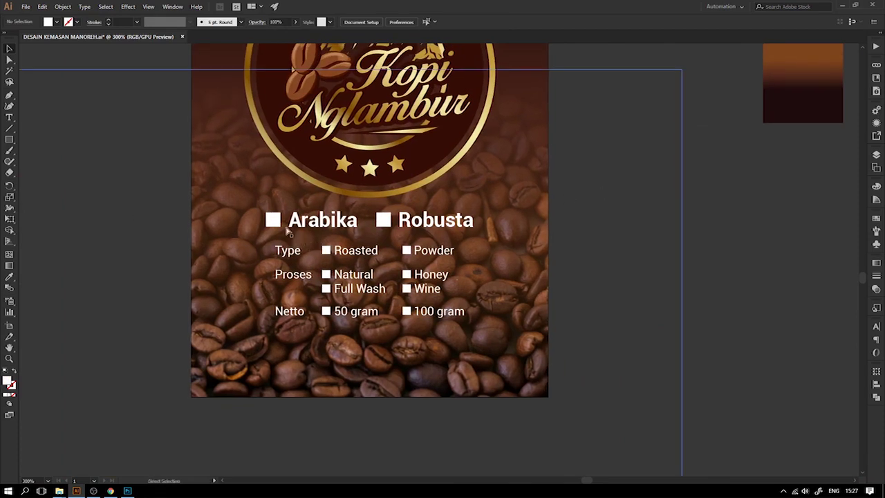
pyautogui.press('v')
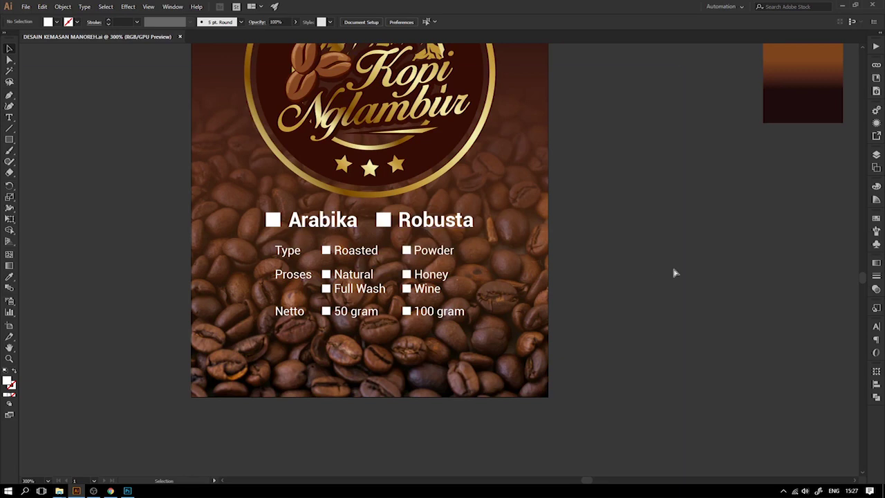
# Step: Draw a white band about 91.319 × 6.732 mm across the lower label
pyautogui.scroll(-1, 484, 233)
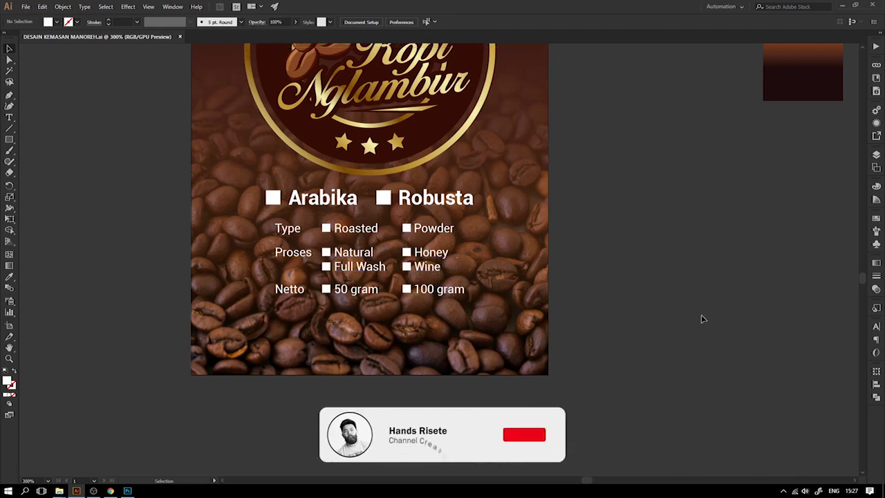
pyautogui.hotkey('ctrl', '-')
pyautogui.hotkey('ctrl', '-')
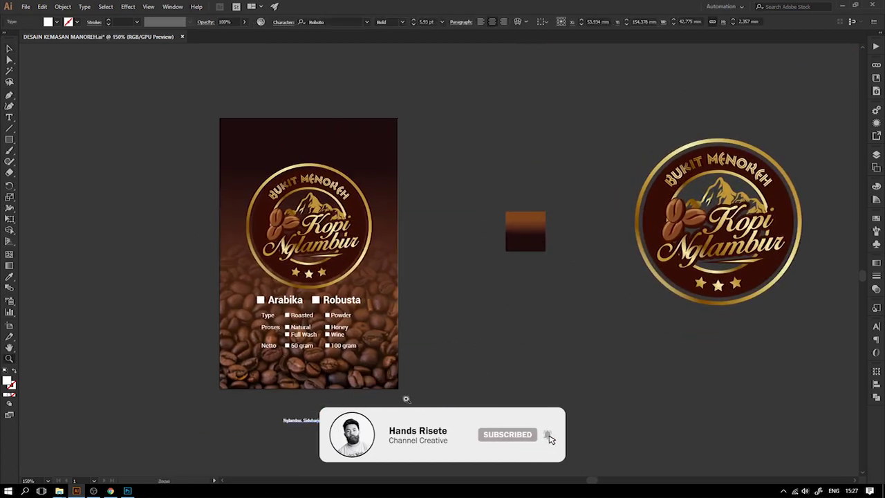
pyautogui.scroll(5, 550, 440)
pyautogui.click(9, 50)
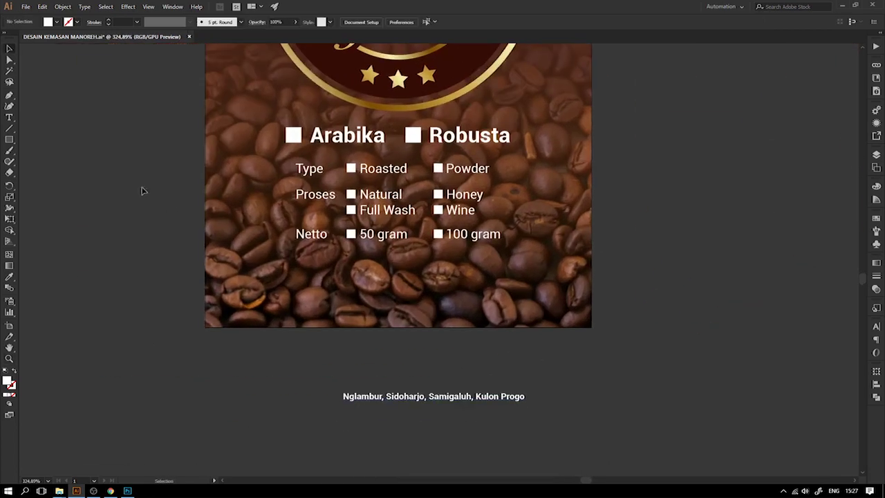
pyautogui.click(9, 139)
pyautogui.moveTo(204, 275); pyautogui.dragTo(592, 303)
# Step: Fill the white strip near the bottom with the logo ring's gold gradient
pyautogui.click(9, 50)
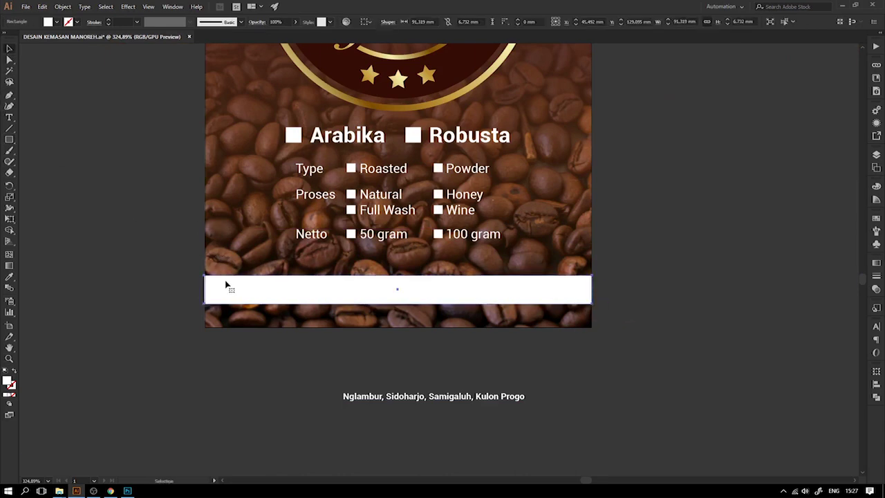
pyautogui.moveTo(197, 294); pyautogui.dragTo(168, 48)
pyautogui.click(148, 56)
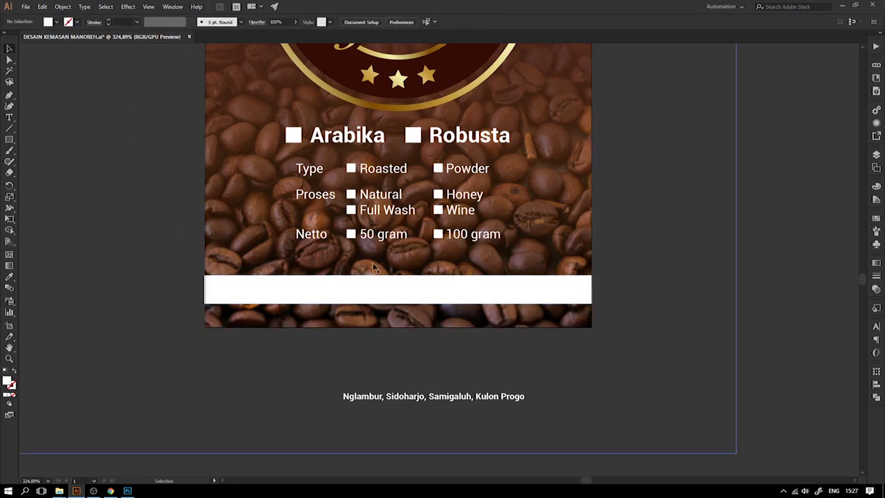
pyautogui.scroll(3, 441, 283)
pyautogui.click(443, 294)
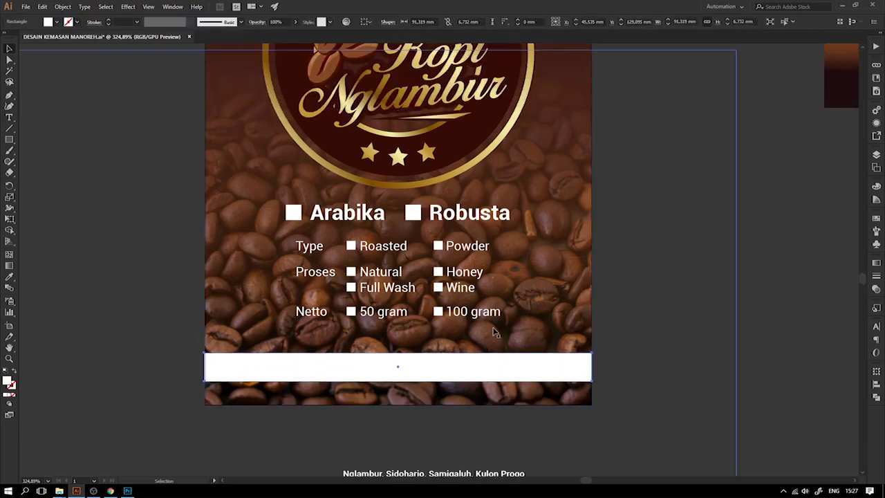
pyautogui.click(9, 276)
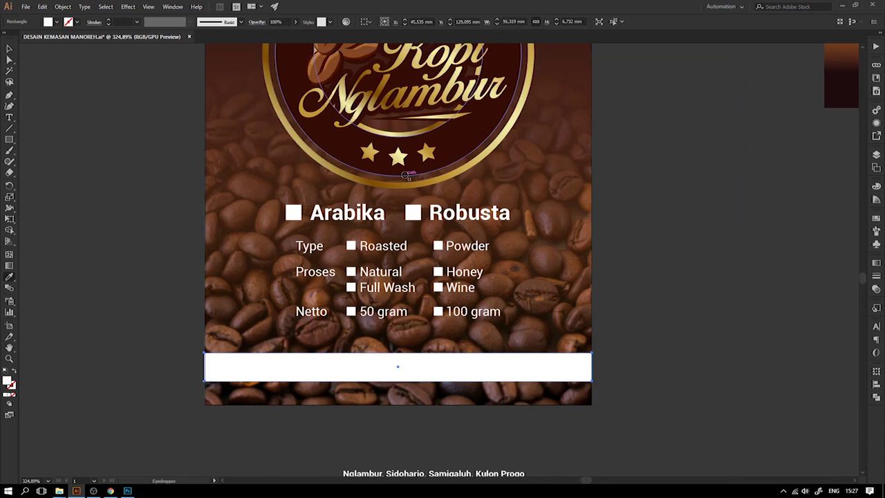
pyautogui.click(403, 184)
# Step: Angle the gold gradient diagonally down to the right across the bar
pyautogui.click(9, 265)
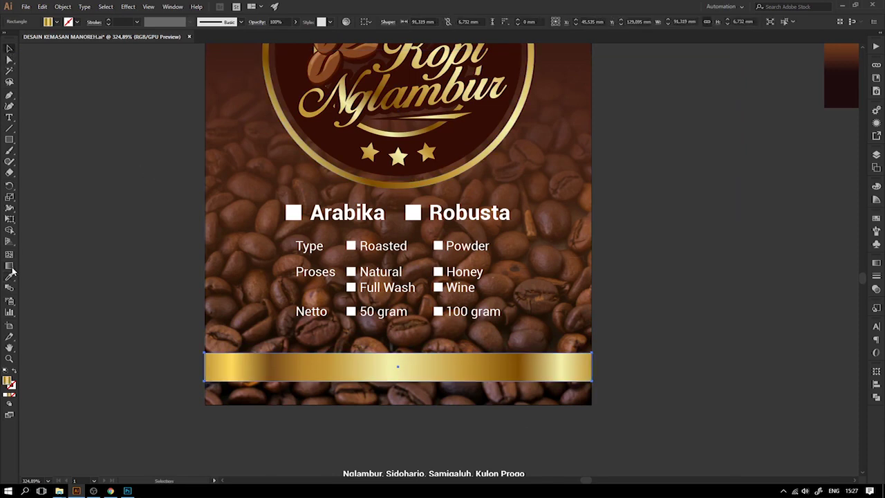
pyautogui.scroll(-2, 398, 222)
pyautogui.moveTo(266, 348); pyautogui.dragTo(529, 209)
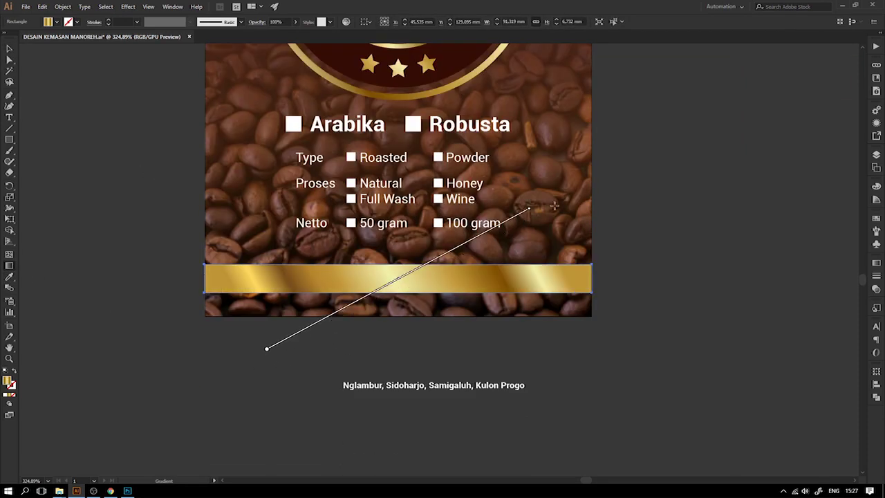
pyautogui.moveTo(281, 181); pyautogui.dragTo(572, 423)
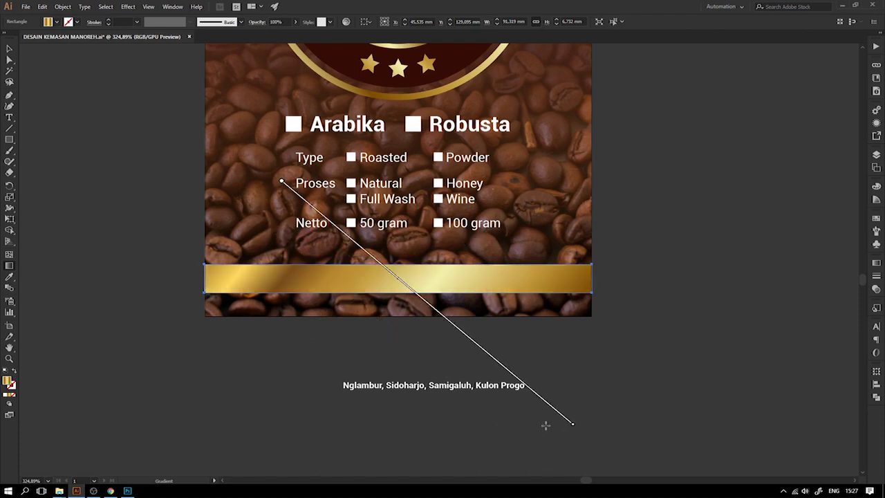
pyautogui.moveTo(272, 199); pyautogui.dragTo(517, 353)
pyautogui.click(9, 48)
pyautogui.click(336, 318)
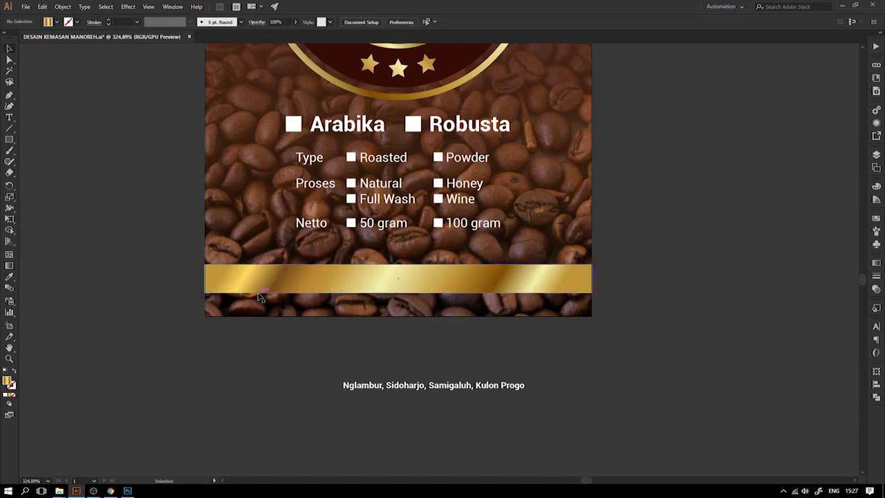
# Step: Nudge the gold bar up and make it taller by lowering its bottom edge
pyautogui.moveTo(261, 285); pyautogui.dragTo(264, 282)
pyautogui.press('e')
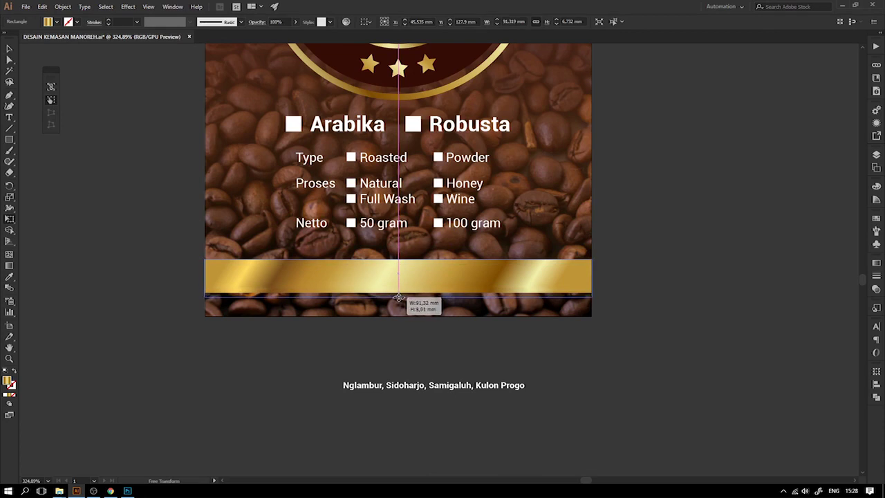
pyautogui.moveTo(398, 288); pyautogui.dragTo(398, 295)
pyautogui.press('v')
pyautogui.keyDown('shift'); pyautogui.click(231, 218); pyautogui.keyUp('shift')
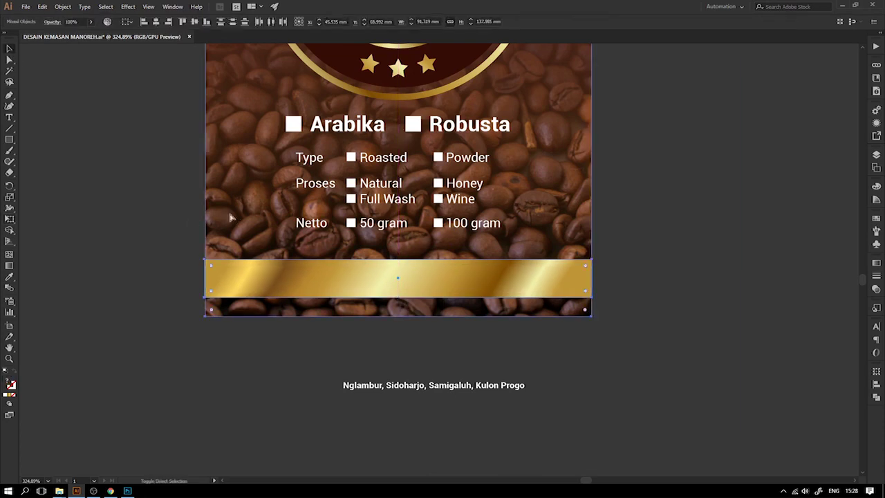
pyautogui.click(226, 277)
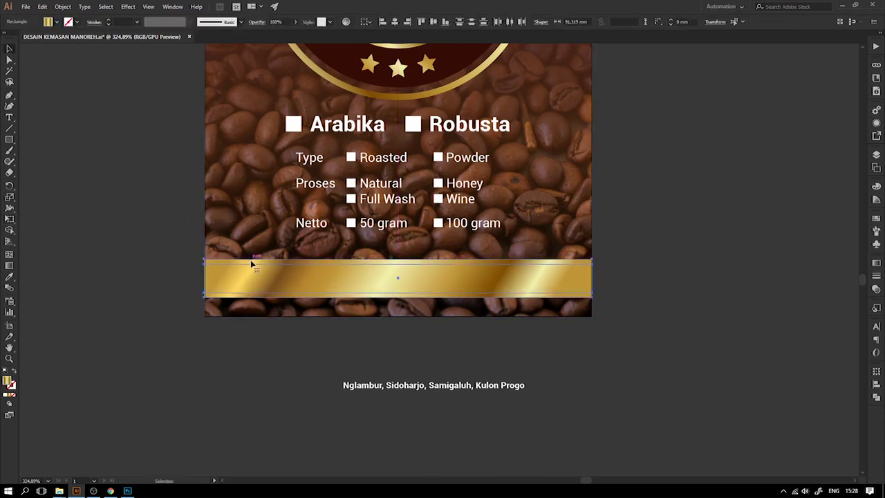
pyautogui.click(89, 224)
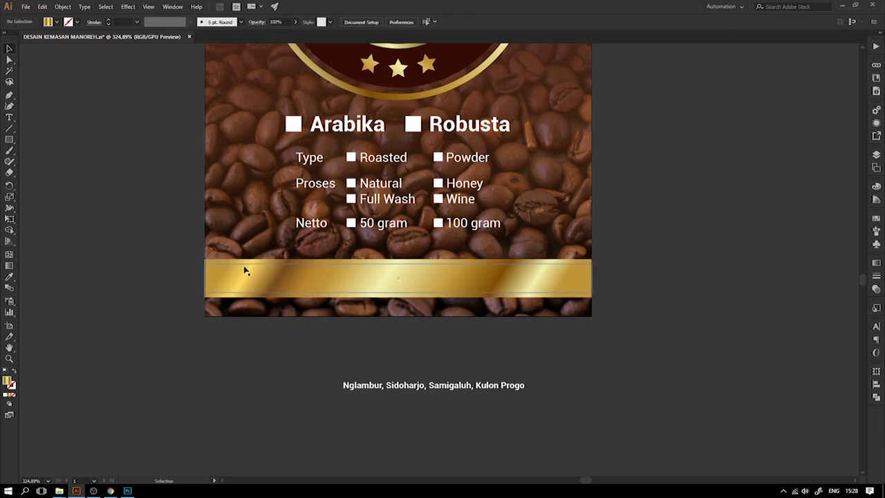
pyautogui.click(250, 274)
# Step: Colour the taller bar with the logo's dark red to form thin edges around the gold band
pyautogui.scroll(2, 272, 285)
pyautogui.scroll(2, 272, 286)
pyautogui.press('i')
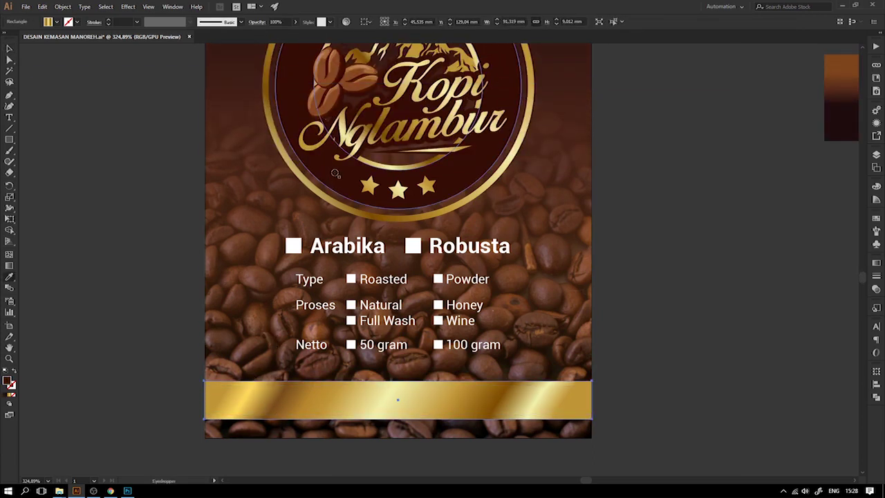
pyautogui.click(334, 176)
pyautogui.click(99, 135)
pyautogui.hotkey('ctrl', '-')
pyautogui.hotkey('ctrl', '-')
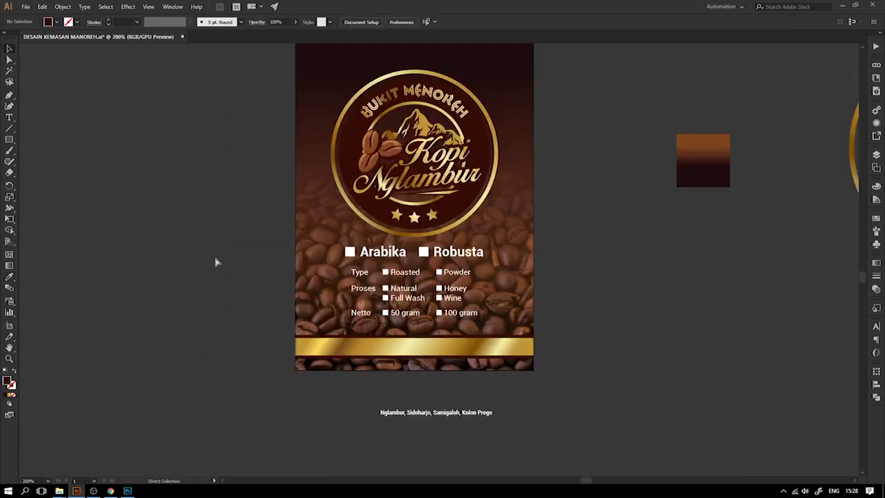
pyautogui.hotkey('ctrl', '+')
pyautogui.hotkey('ctrl', '+')
pyautogui.scroll(-3, 400, 328)
pyautogui.scroll(-3, 400, 329)
# Step: Move the address line onto the gold banner, colour it dark brown, and centre it horizontally
pyautogui.moveTo(403, 401); pyautogui.dragTo(352, 268)
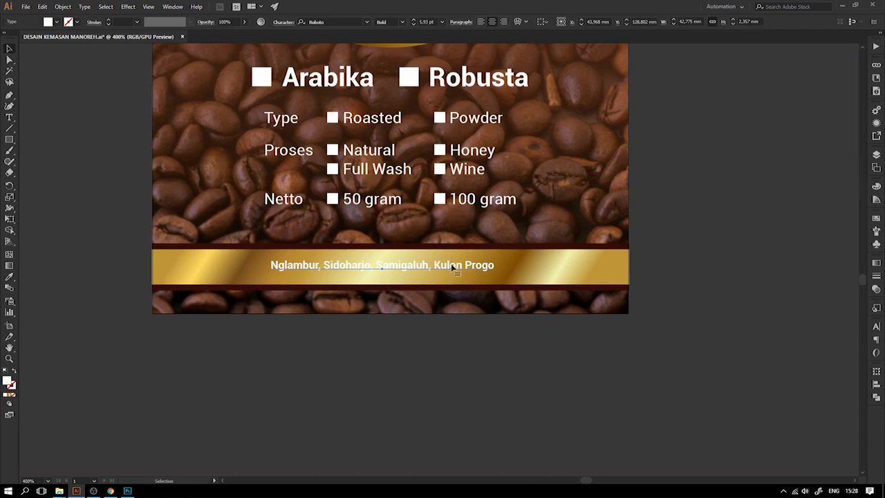
pyautogui.press('i')
pyautogui.click(443, 247)
pyautogui.click(9, 48)
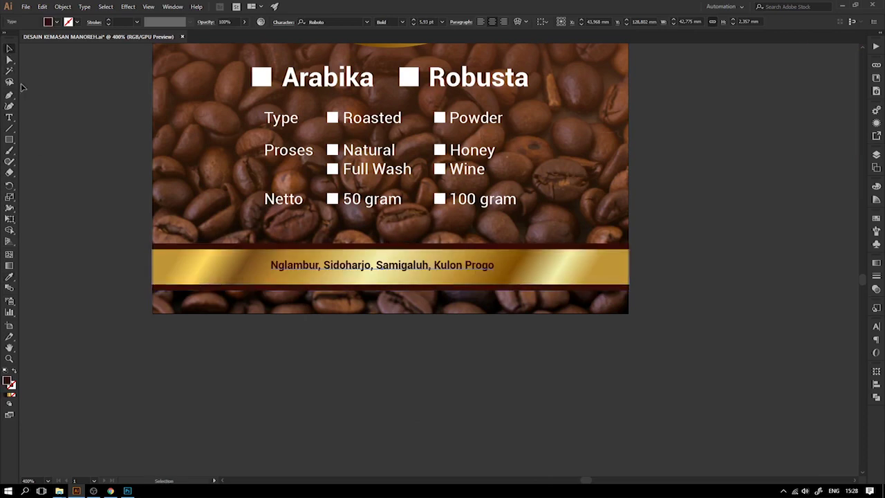
pyautogui.keyDown('shift'); pyautogui.click(553, 273); pyautogui.keyUp('shift')
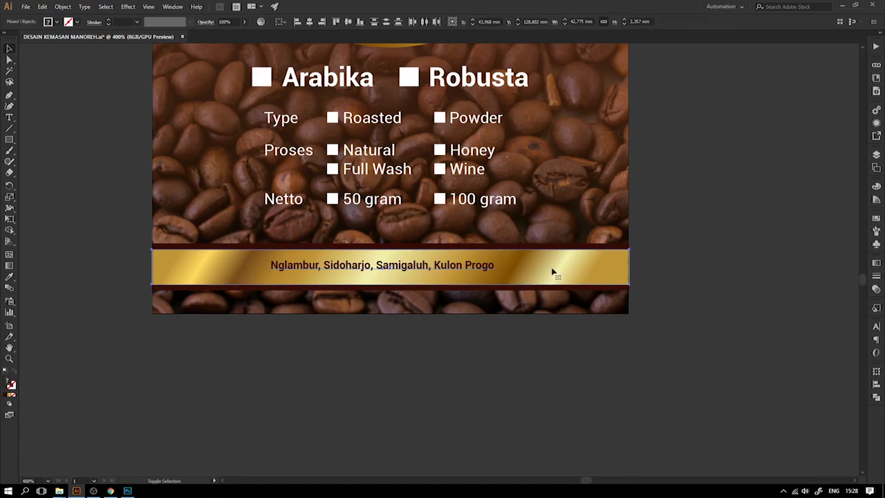
pyautogui.click(309, 22)
# Step: Enlarge the address text to span the banner and centre it vertically
pyautogui.click(473, 267)
pyautogui.press('e')
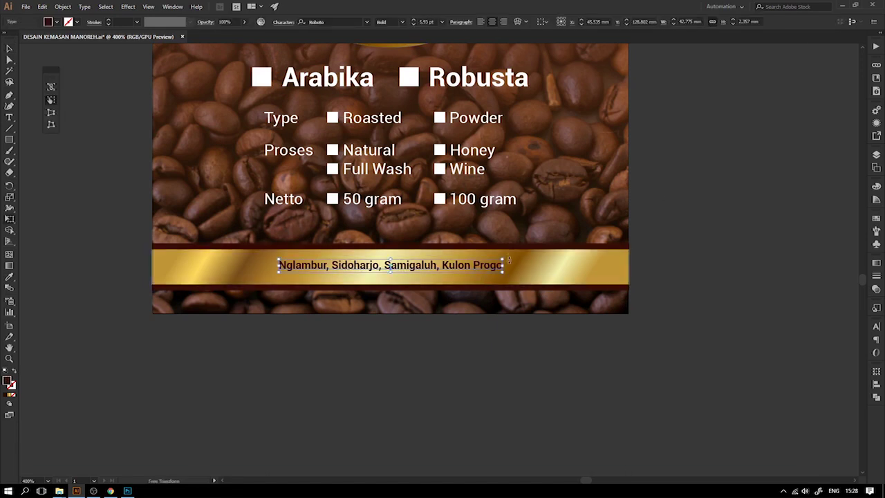
pyautogui.moveTo(503, 262); pyautogui.dragTo(556, 243)
pyautogui.click(9, 48)
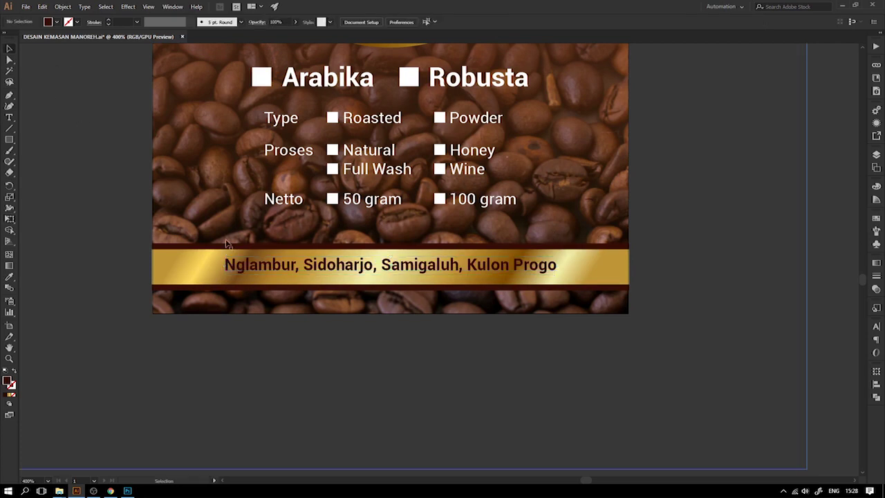
pyautogui.click(249, 273)
pyautogui.doubleClick(206, 271)
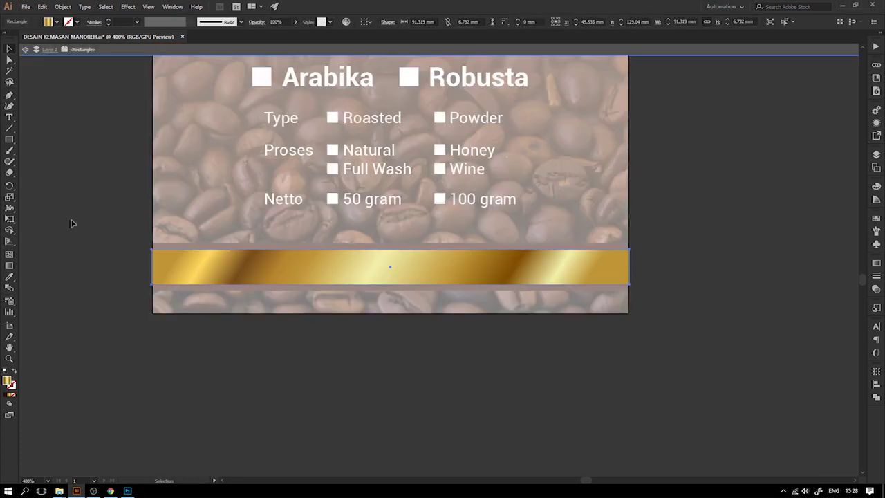
pyautogui.press('Escape')
pyautogui.click(213, 272)
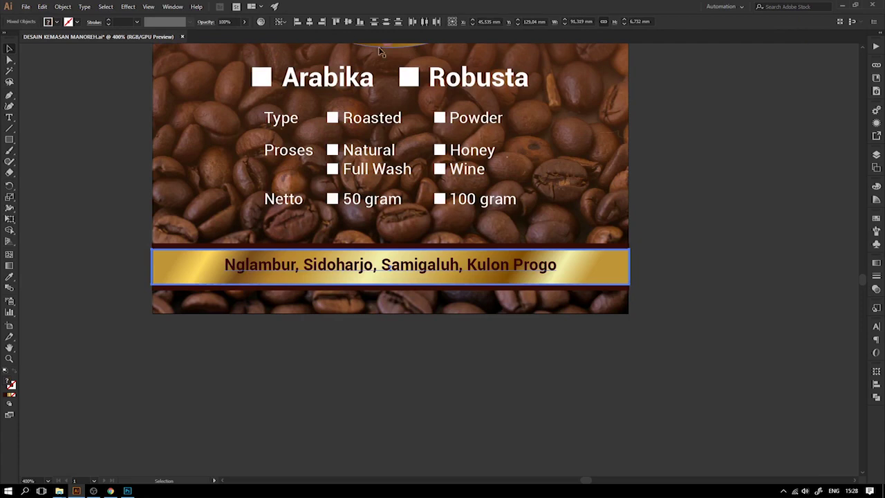
pyautogui.click(348, 21)
# Step: Lower the checkbox options group and the Arabika/Robusta row slightly
pyautogui.click(82, 242)
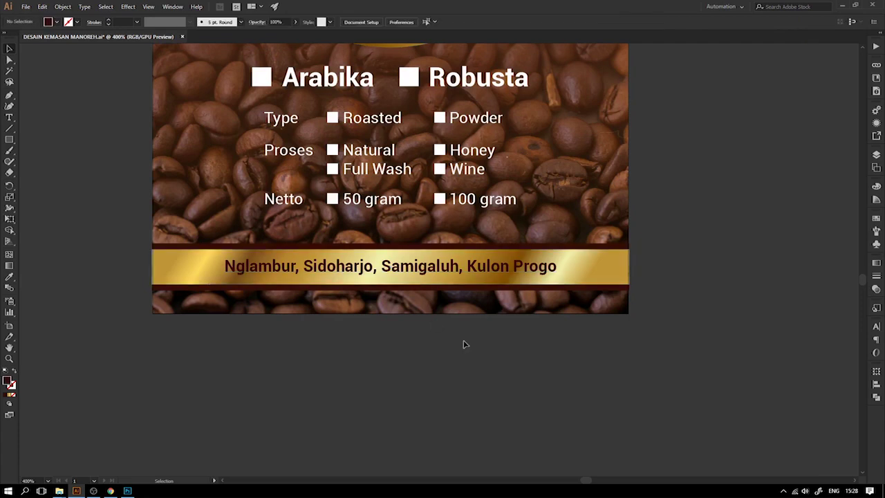
pyautogui.hotkey('ctrl', '-')
pyautogui.hotkey('ctrl', '-')
pyautogui.moveTo(454, 251); pyautogui.dragTo(456, 259)
pyautogui.moveTo(480, 233)
pyautogui.mouseDown()
pyautogui.moveTo(480, 240)
pyautogui.moveTo(488, 220)
pyautogui.mouseUp()
pyautogui.click(130, 150)
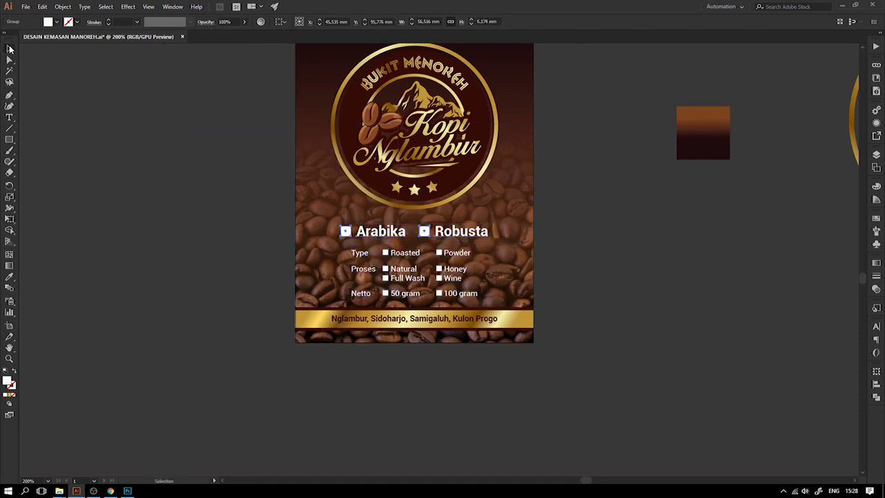
# Step: Enlarge the checkbox options group slightly about its centre
pyautogui.press('z')
pyautogui.click(406, 261)
pyautogui.click(9, 48)
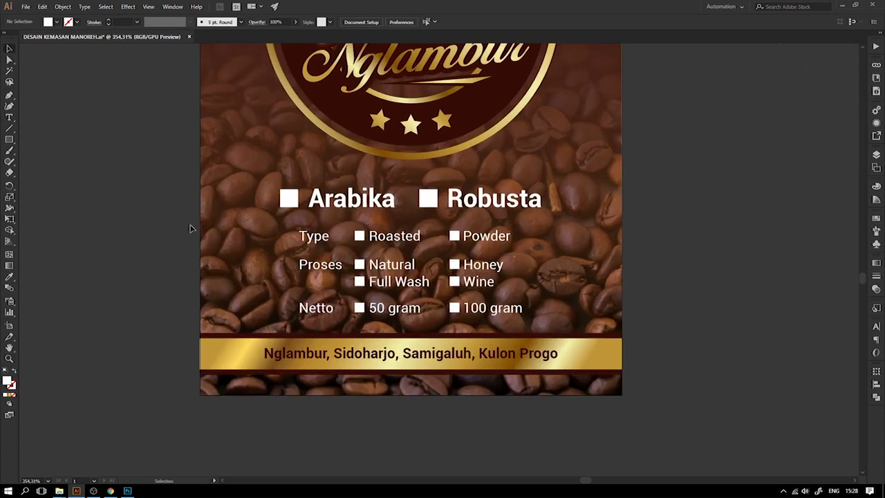
pyautogui.click(391, 238)
pyautogui.moveTo(524, 228); pyautogui.dragTo(529, 226)
# Step: Move the options, Arabika/Robusta row and gold banner up slightly together
pyautogui.click(9, 48)
pyautogui.click(101, 125)
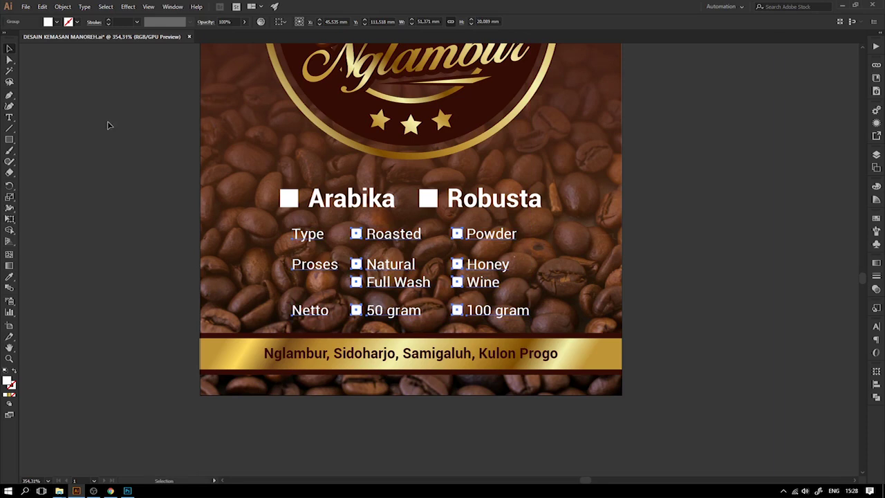
pyautogui.keyDown('shift'); pyautogui.click(428, 198); pyautogui.keyUp('shift')
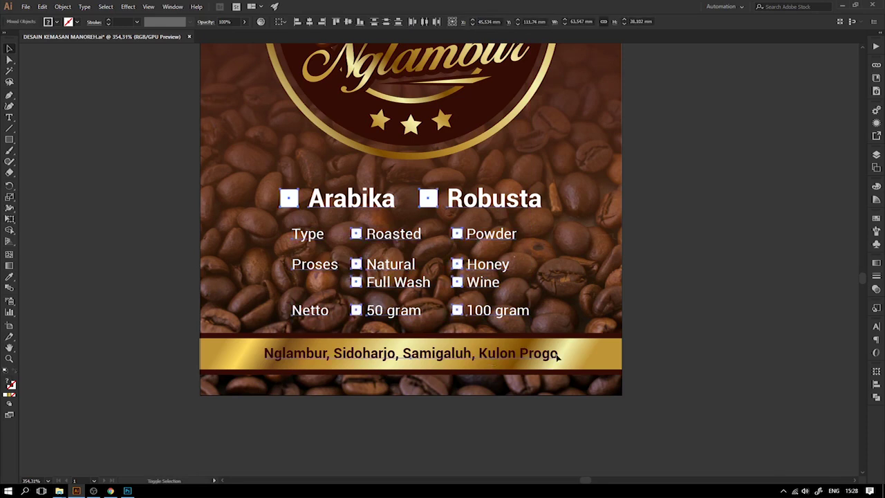
pyautogui.keyDown('shift'); pyautogui.click(561, 340); pyautogui.keyUp('shift')
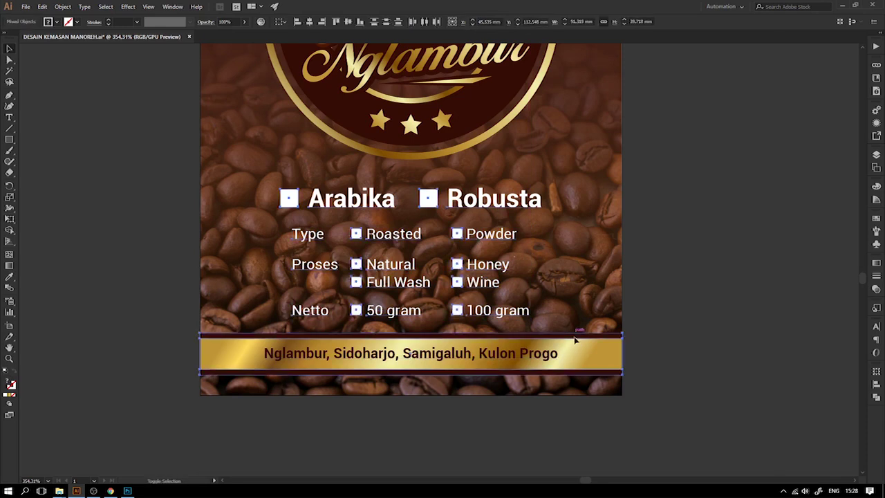
pyautogui.moveTo(535, 354); pyautogui.dragTo(535, 347)
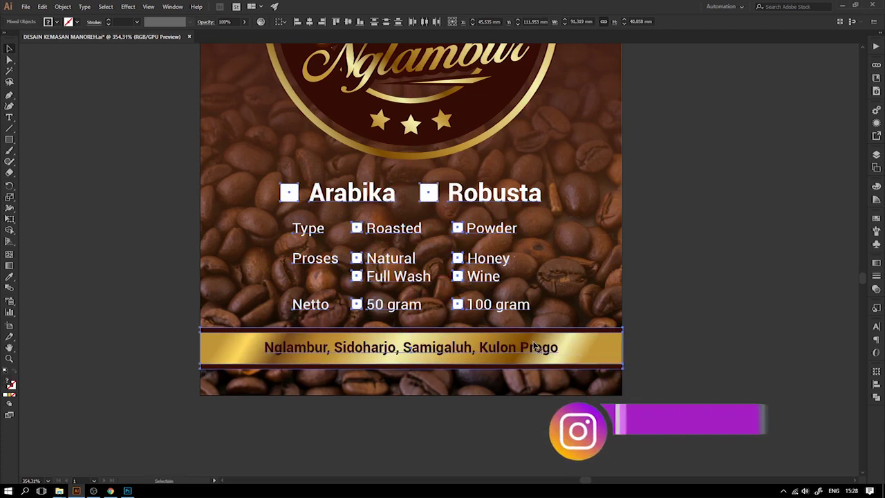
pyautogui.hotkey('ctrl', '-')
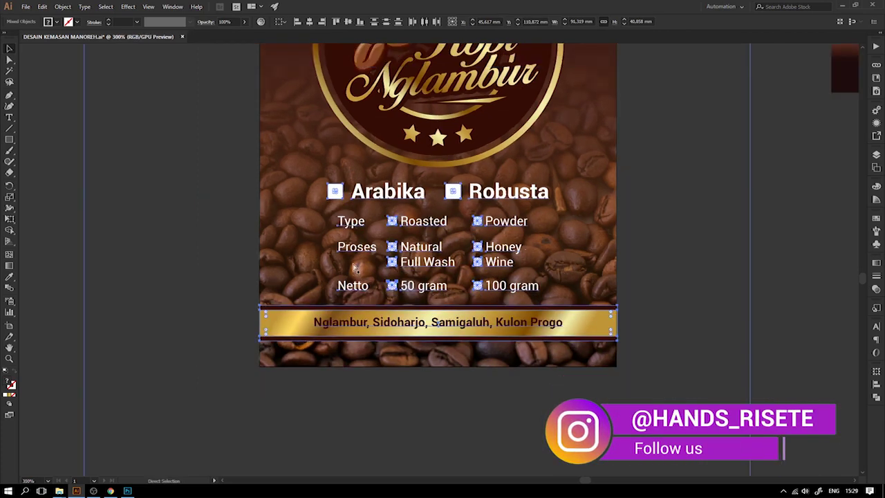
pyautogui.hotkey('ctrl', '-')
pyautogui.hotkey('ctrl', '-')
# Step: Scale the round Kopi Nglambur logo down to fit inside the gold ring
pyautogui.moveTo(223, 166); pyautogui.dragTo(128, 259)
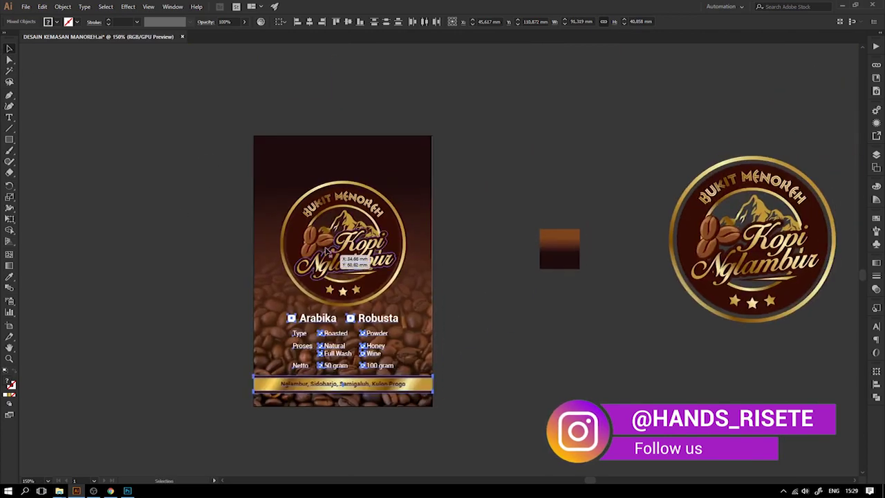
pyautogui.click(338, 223)
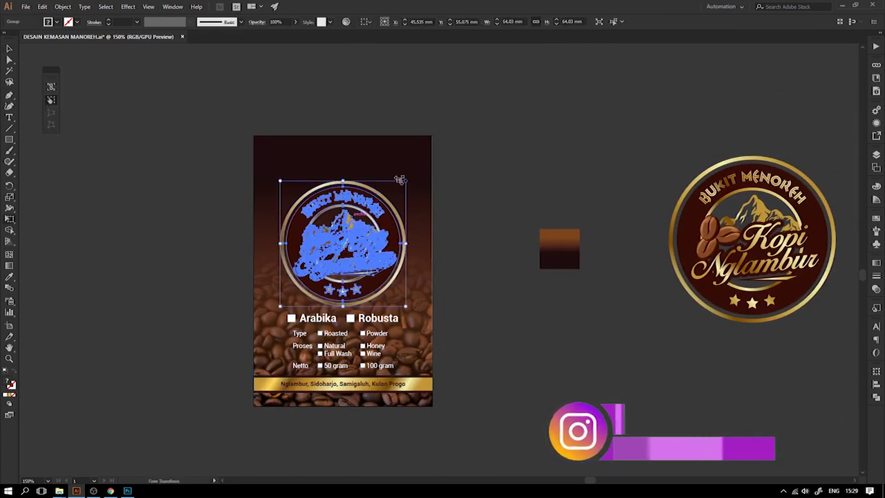
pyautogui.press('e')
pyautogui.moveTo(405, 182); pyautogui.dragTo(398, 178)
pyautogui.press('v')
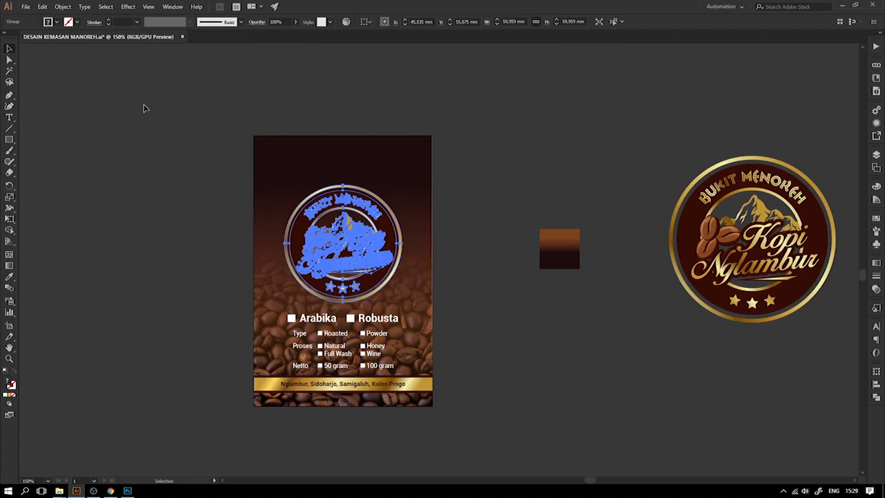
pyautogui.click(170, 140)
pyautogui.moveTo(125, 99); pyautogui.dragTo(457, 419)
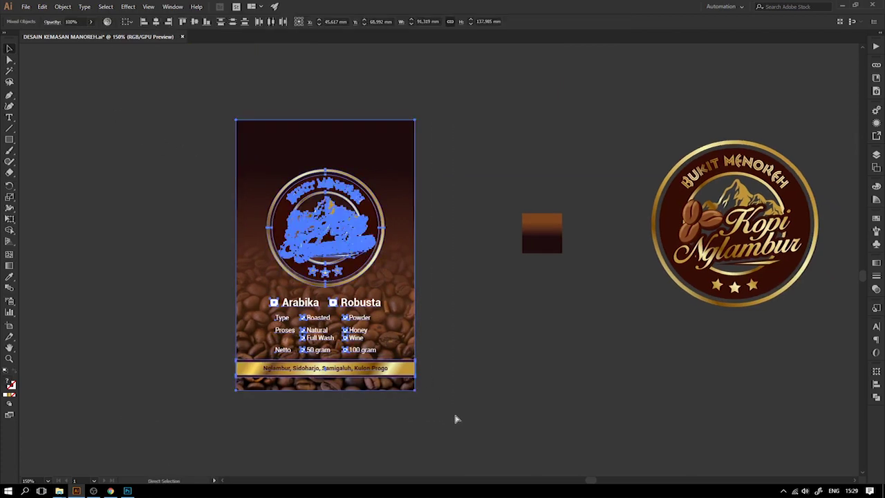
pyautogui.click(466, 392)
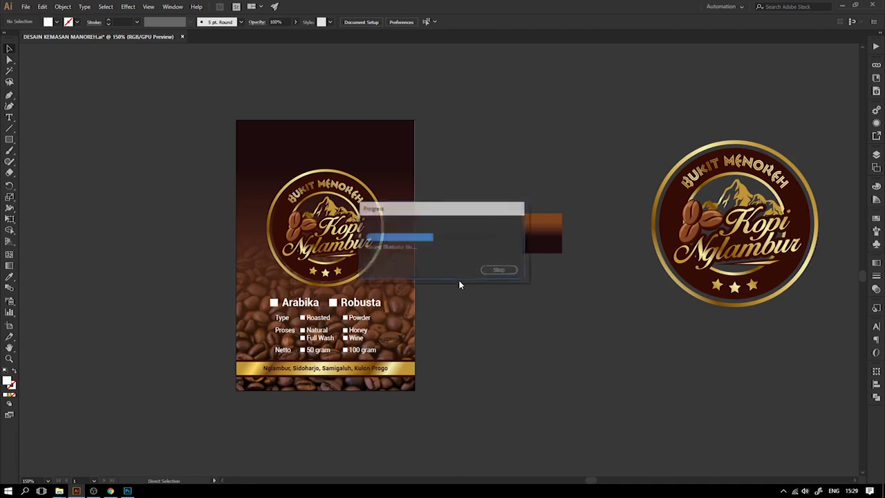
# Step: Delete the small brown square beside the label
pyautogui.hotkey('ctrl', '-')
pyautogui.moveTo(499, 306); pyautogui.dragTo(438, 285)
pyautogui.moveTo(443, 230); pyautogui.dragTo(446, 149)
pyautogui.press('Delete')
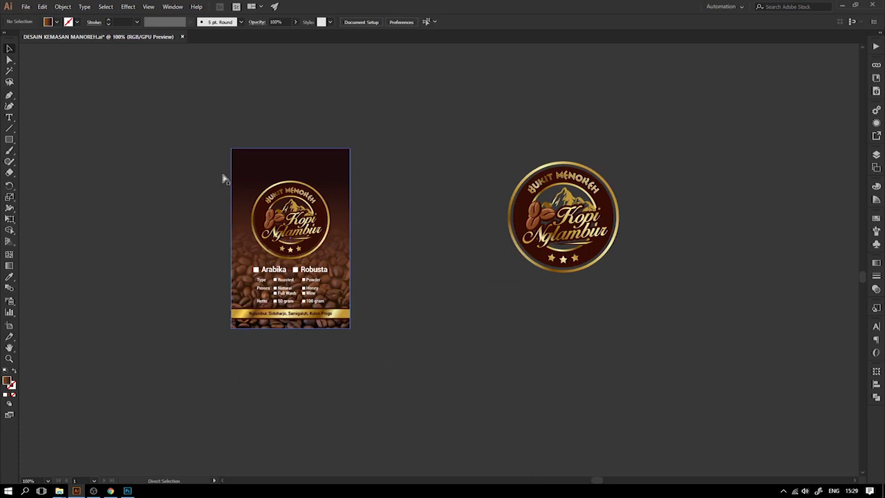
# Step: Select the entire label artwork and switch over to Photoshop
pyautogui.press('v')
pyautogui.moveTo(174, 220); pyautogui.dragTo(395, 366)
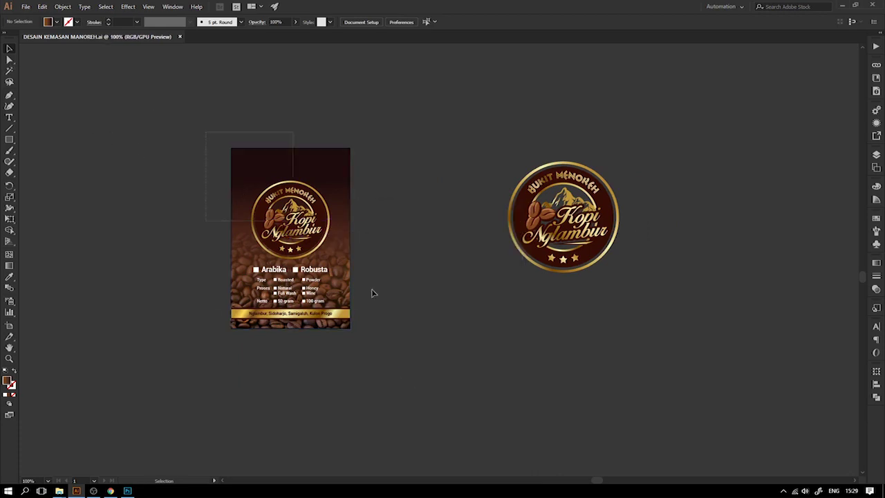
pyautogui.hotkey('alt', 'Tab')
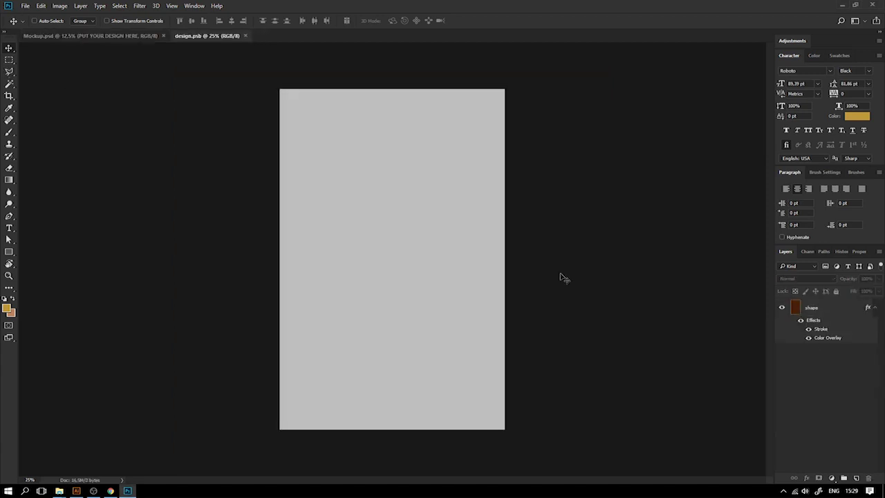
# Step: Paste the copied Kopi Nglambur label into design.psb as a Smart Object
pyautogui.press('ctrl')
pyautogui.hotkey('ctrl', 'v')
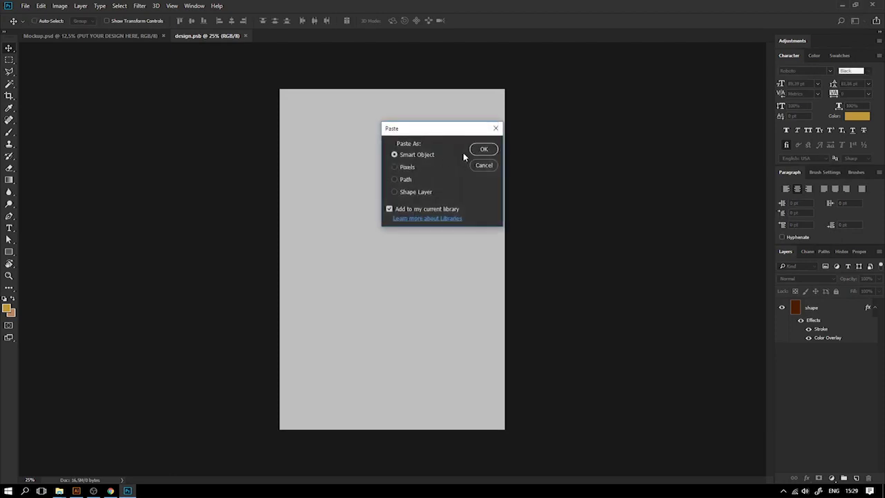
pyautogui.click(484, 150)
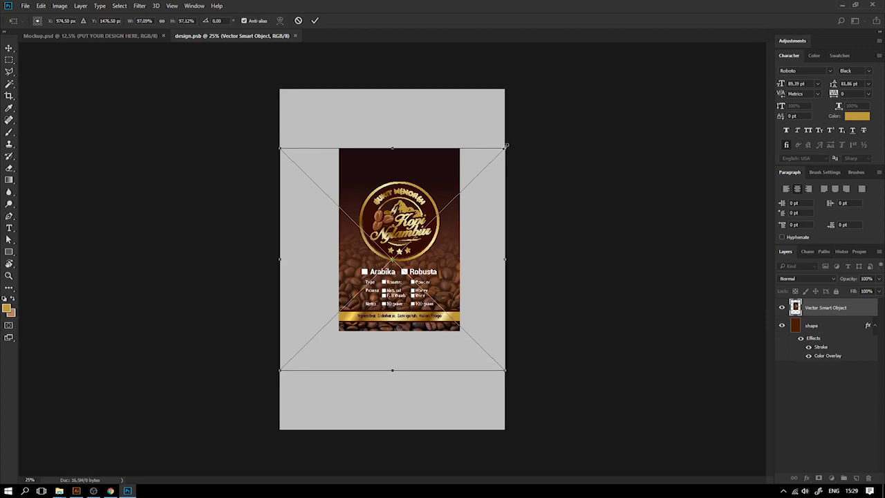
# Step: Scale and nudge the label until it covers the whole canvas, then commit the transform
pyautogui.moveTo(505, 147); pyautogui.dragTo(566, 89)
pyautogui.moveTo(518, 193); pyautogui.dragTo(510, 225)
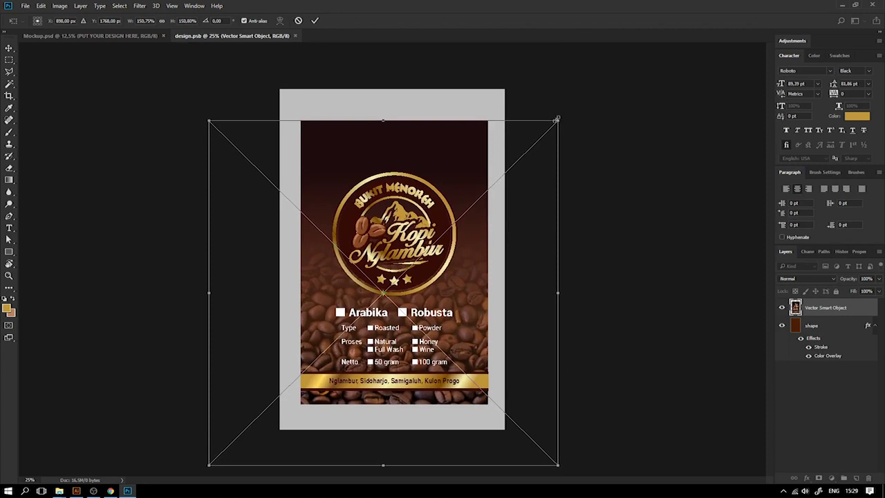
pyautogui.moveTo(557, 120); pyautogui.dragTo(592, 81)
pyautogui.moveTo(442, 144); pyautogui.dragTo(439, 147)
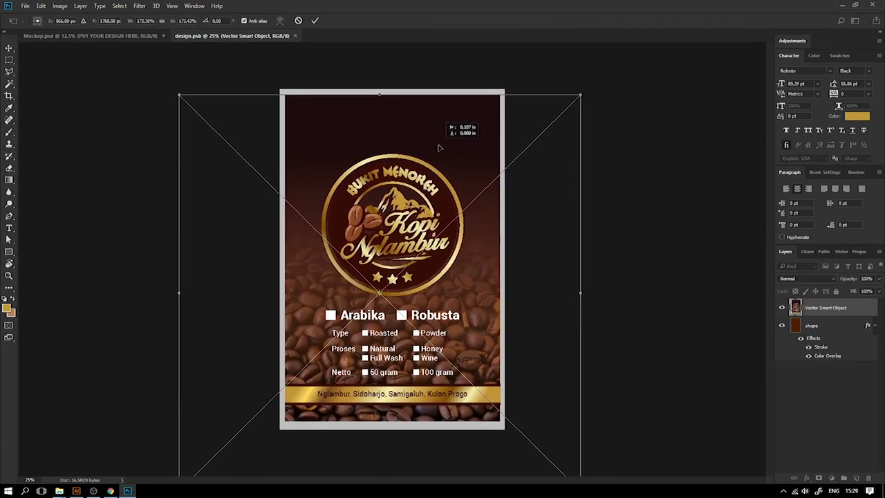
pyautogui.moveTo(581, 92); pyautogui.dragTo(591, 88)
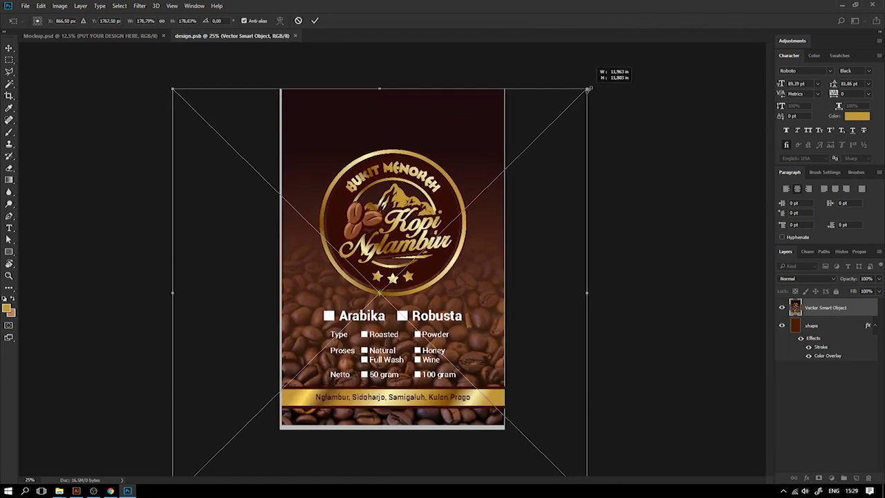
pyautogui.moveTo(564, 115); pyautogui.dragTo(566, 122)
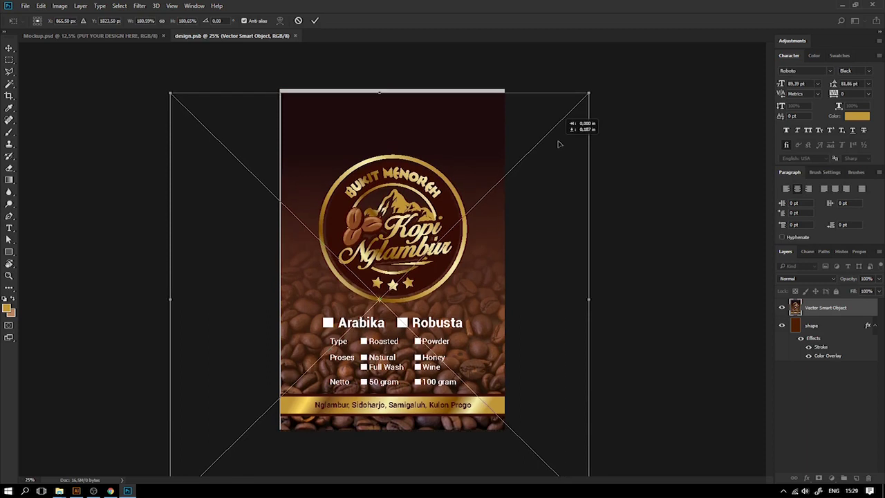
pyautogui.moveTo(168, 90); pyautogui.dragTo(167, 89)
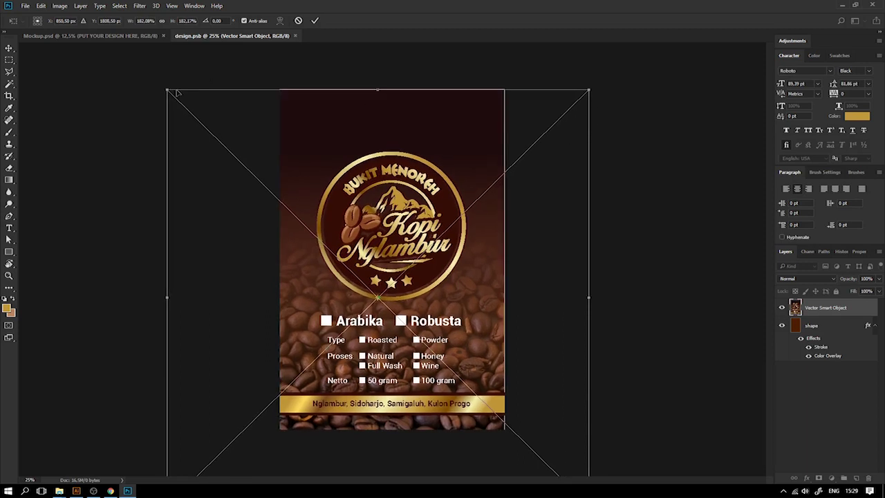
pyautogui.press('Right')
pyautogui.press('Up')
pyautogui.press('Return')
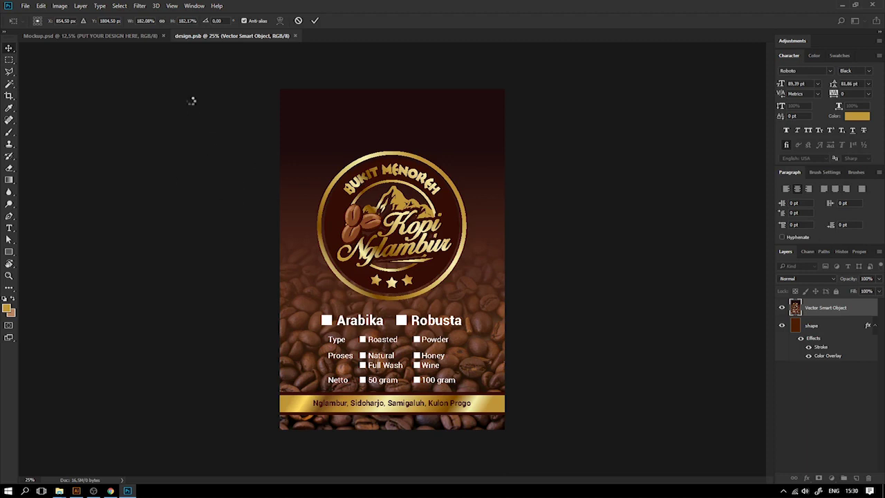
pyautogui.press('Escape')
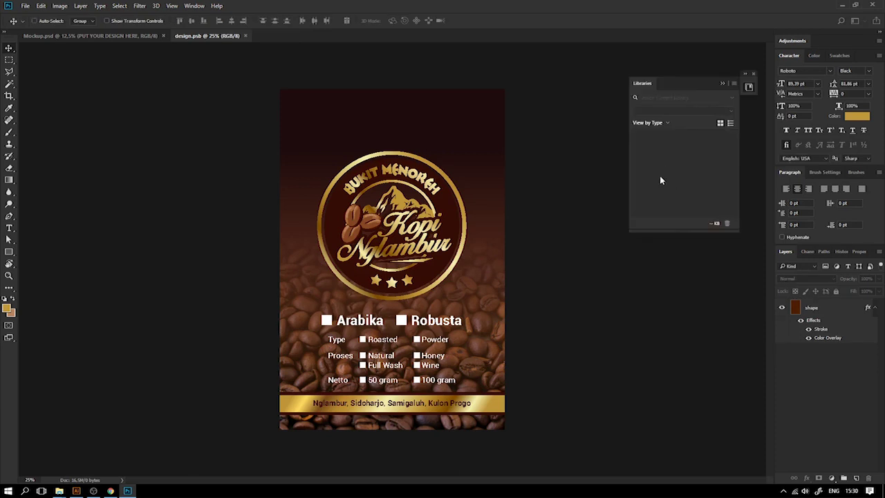
# Step: Close the Libraries panel, save design.psb, and zoom into the label on the Mockup.psd pouch
pyautogui.click(754, 74)
pyautogui.hotkey('ctrl', 's')
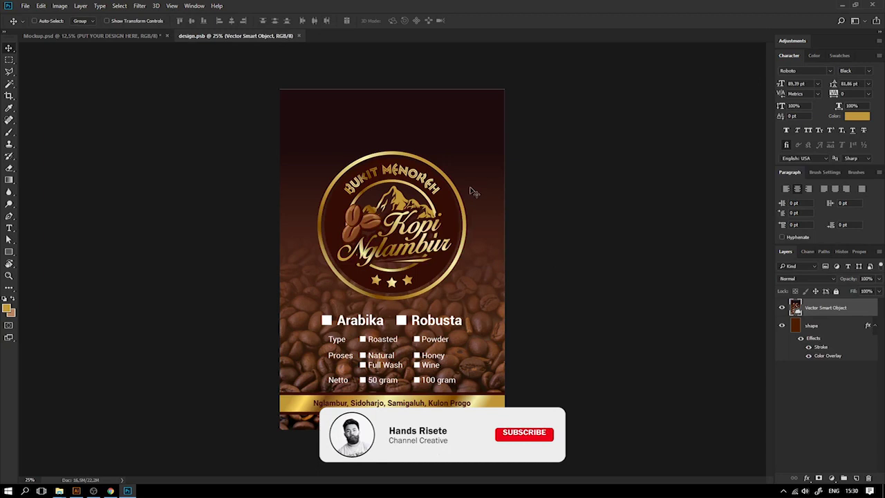
pyautogui.click(131, 35)
pyautogui.press('z')
pyautogui.moveTo(343, 211); pyautogui.dragTo(529, 337)
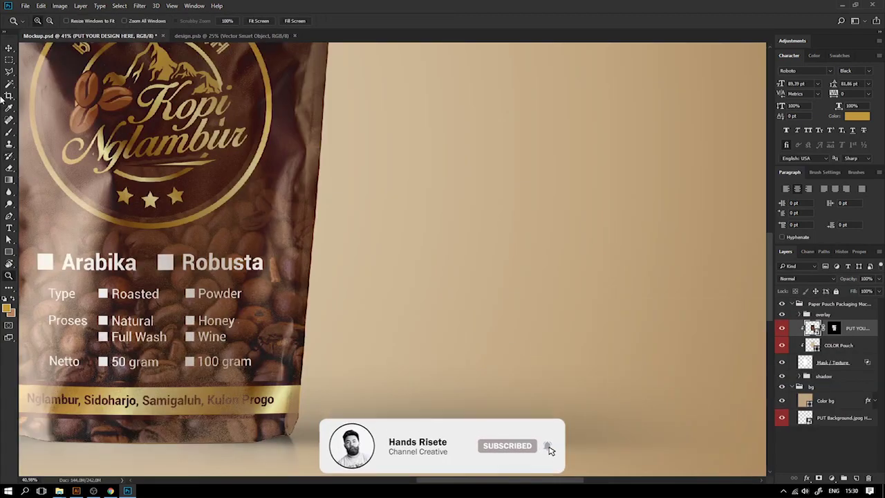
# Step: Zoom back out to view the whole pouch, then return to Illustrator
pyautogui.click(9, 48)
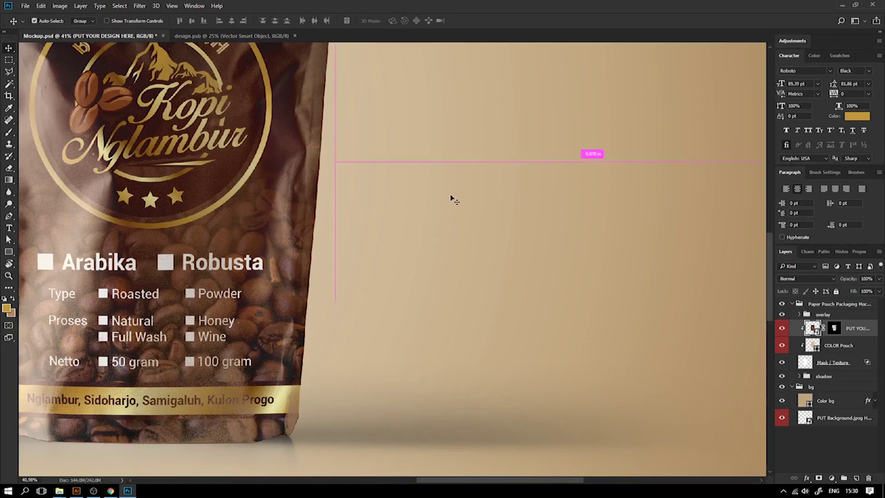
pyautogui.hotkey('ctrl', '-')
pyautogui.hotkey('ctrl', '-')
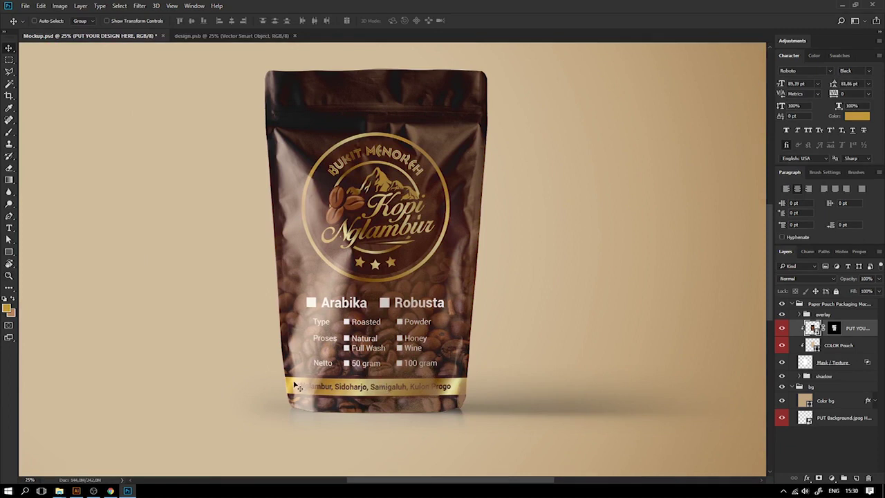
pyautogui.press('ctrl')
pyautogui.hotkey('ctrl', '-')
pyautogui.hotkey('ctrl', '+')
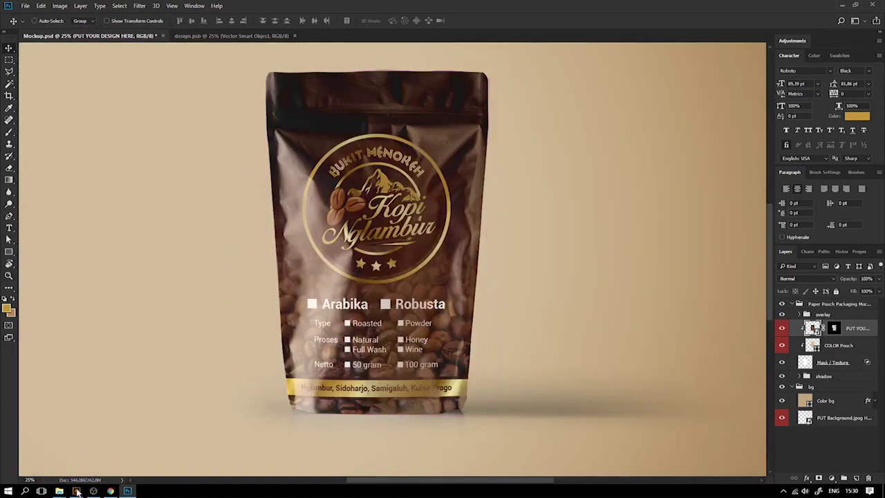
pyautogui.click(76, 490)
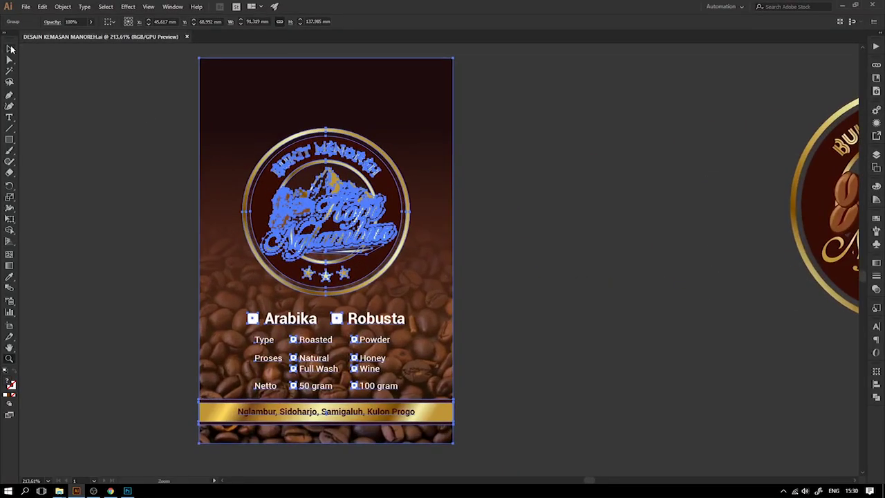
# Step: Deselect the label and check the Photoshop mockup and design file before returning to Illustrator
pyautogui.click(10, 48)
pyautogui.click(65, 152)
pyautogui.click(125, 491)
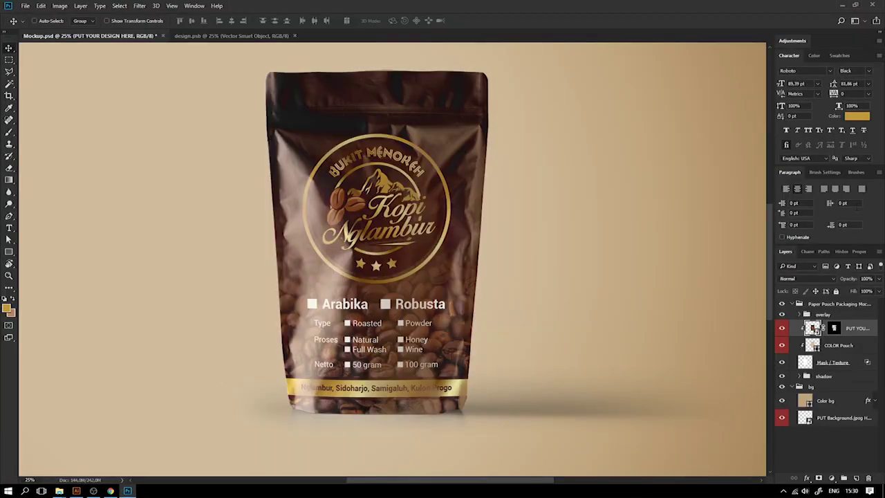
pyautogui.click(273, 35)
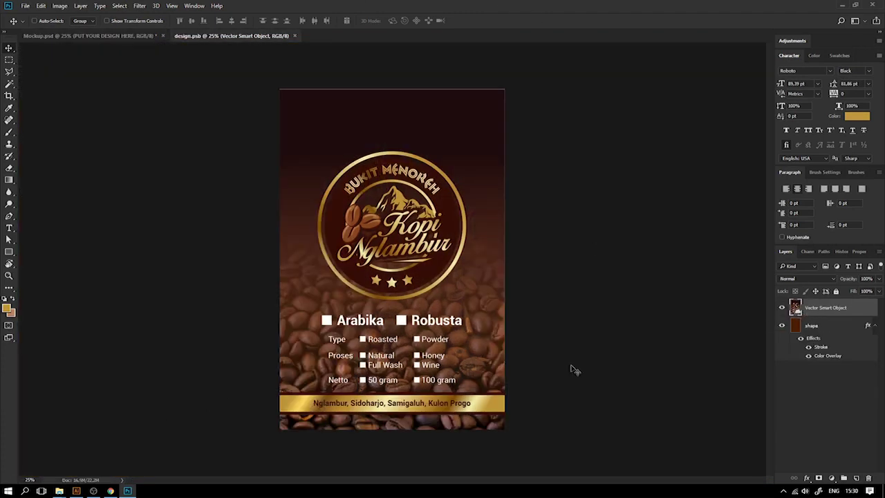
pyautogui.click(76, 491)
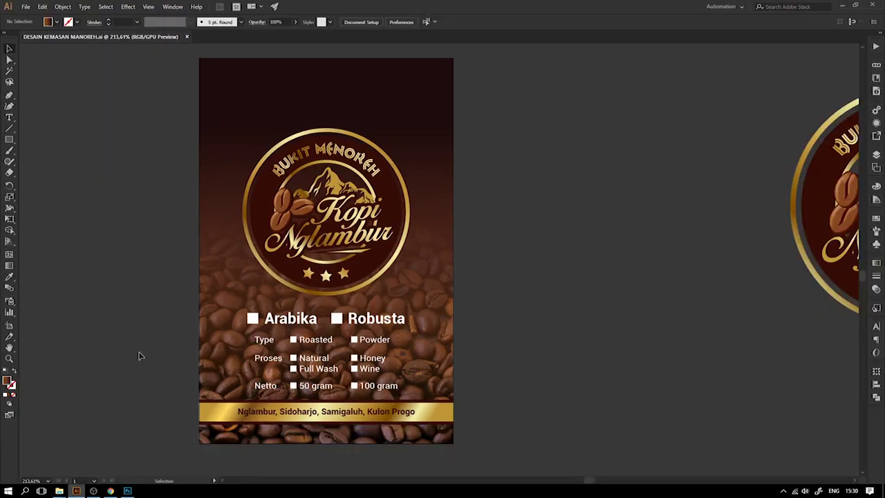
# Step: Inside the label group, move the checkbox/text block and the logo slightly down
pyautogui.press('z')
pyautogui.moveTo(74, 209); pyautogui.dragTo(547, 476)
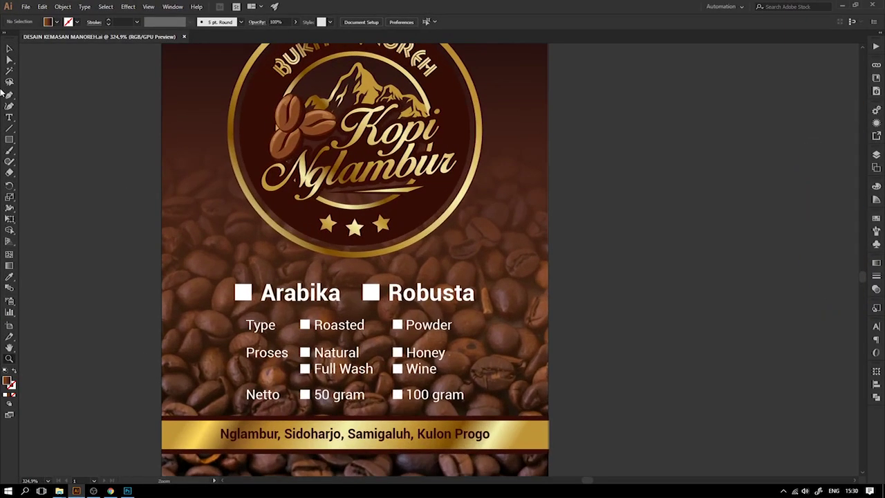
pyautogui.click(9, 49)
pyautogui.doubleClick(358, 356)
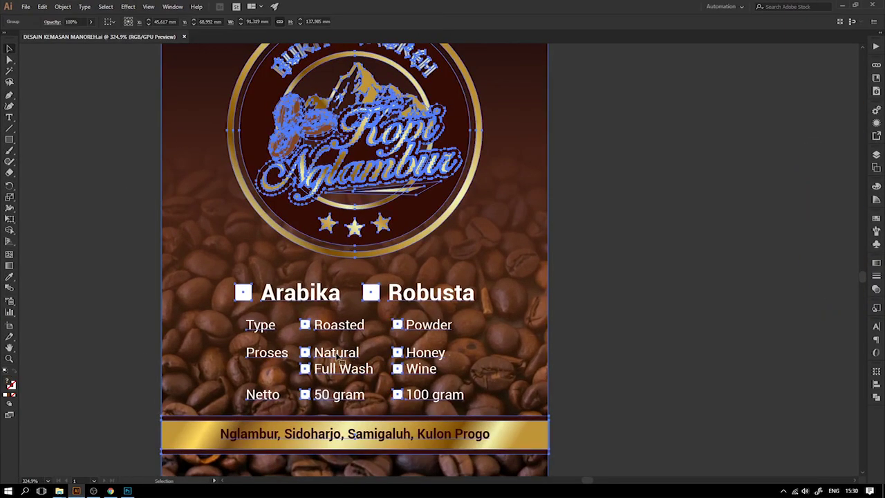
pyautogui.moveTo(694, 128); pyautogui.dragTo(21, 476)
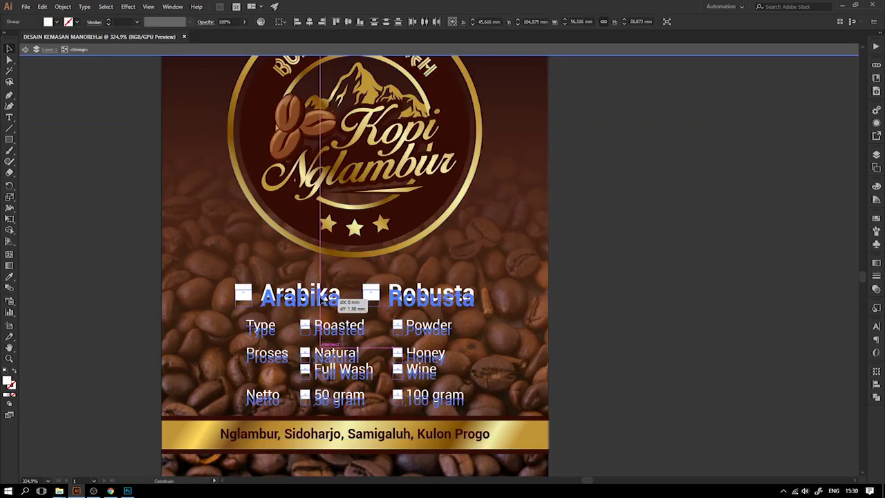
pyautogui.moveTo(325, 296); pyautogui.dragTo(324, 302)
pyautogui.moveTo(398, 213); pyautogui.dragTo(398, 233)
pyautogui.click(607, 288)
pyautogui.hotkey('ctrl', '-')
pyautogui.hotkey('ctrl', '-')
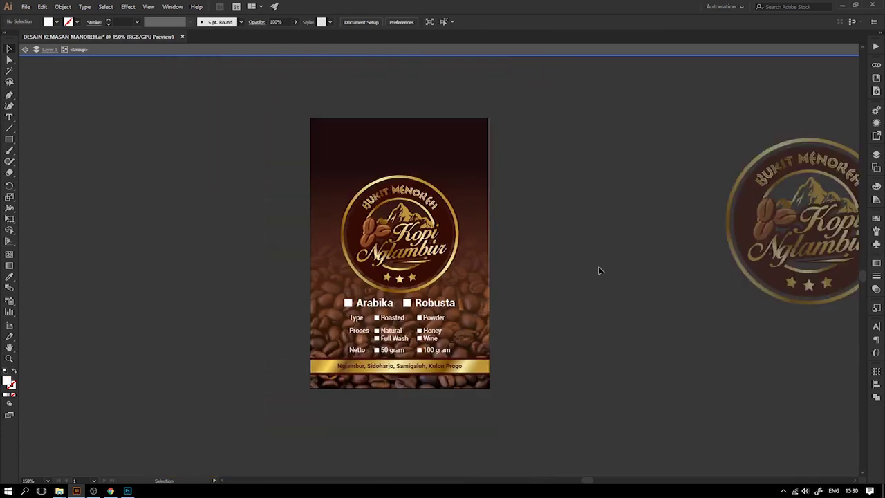
pyautogui.press('Escape')
# Step: Select the entire Kopi Nglambur label group and switch to Photoshop's design.psb
pyautogui.hotkey('ctrl', 'a')
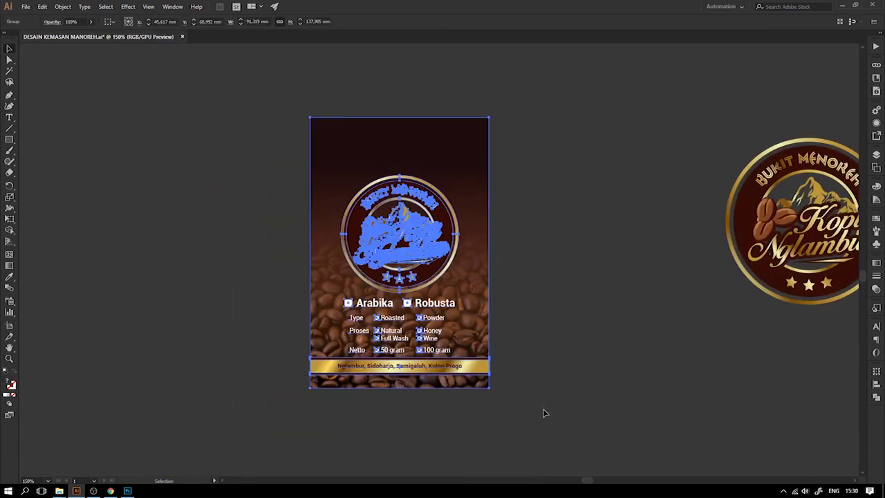
pyautogui.click(561, 388)
pyautogui.moveTo(556, 225); pyautogui.dragTo(223, 446)
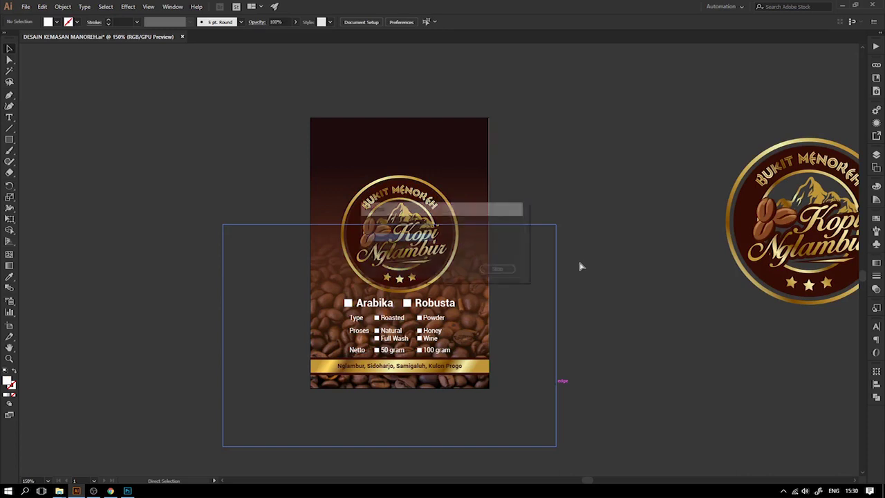
pyautogui.click(387, 255)
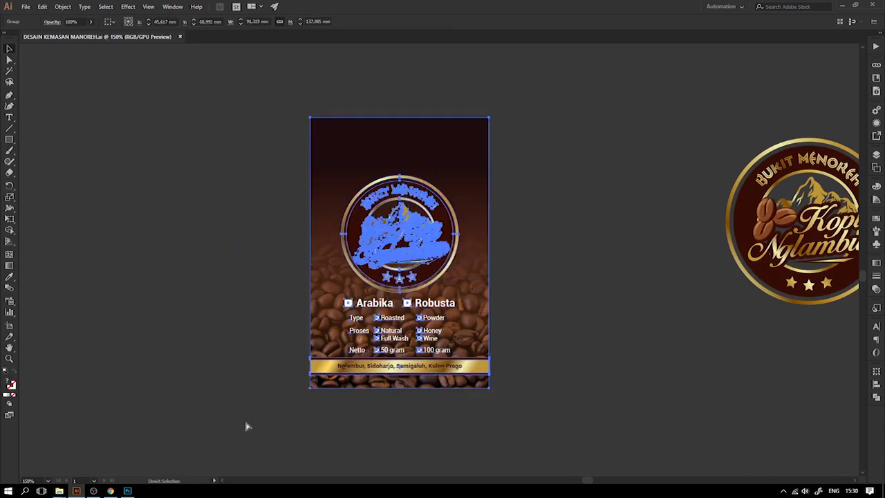
pyautogui.hotkey('alt', 'Tab')
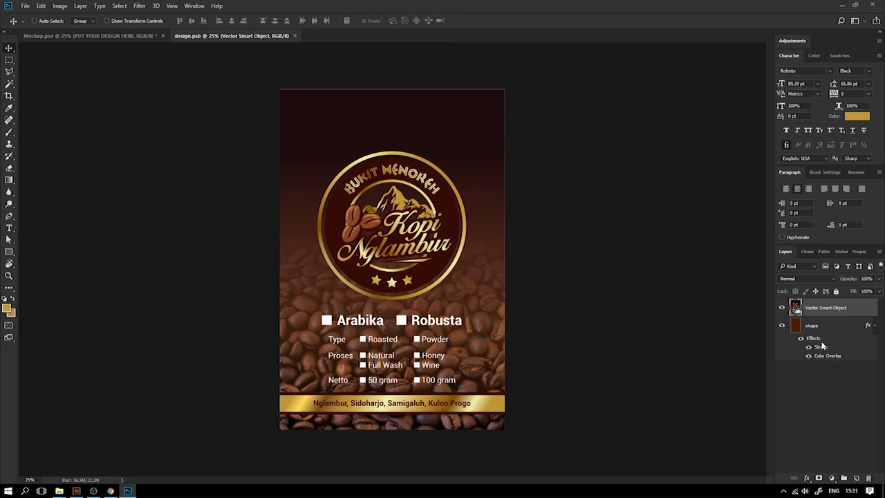
# Step: Delete the old label layer and paste the updated artwork as a Smart Object
pyautogui.moveTo(815, 325); pyautogui.dragTo(811, 313)
pyautogui.hotkey('ctrl', 'v')
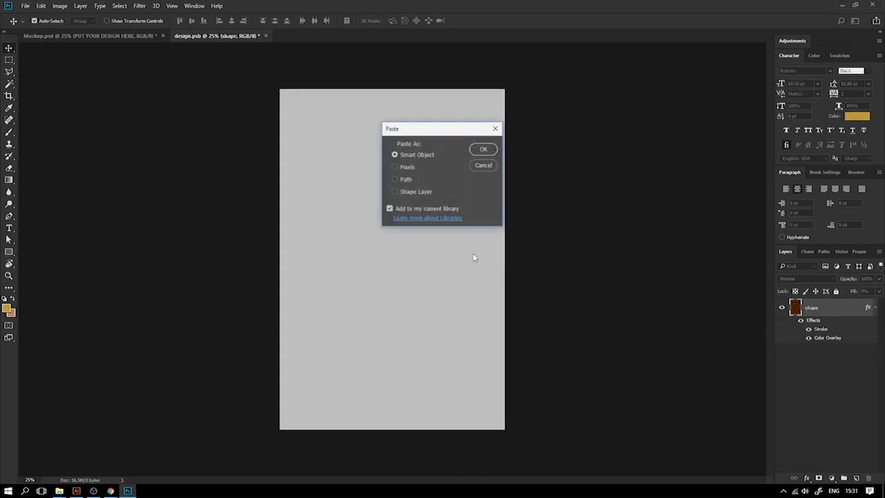
pyautogui.click(482, 151)
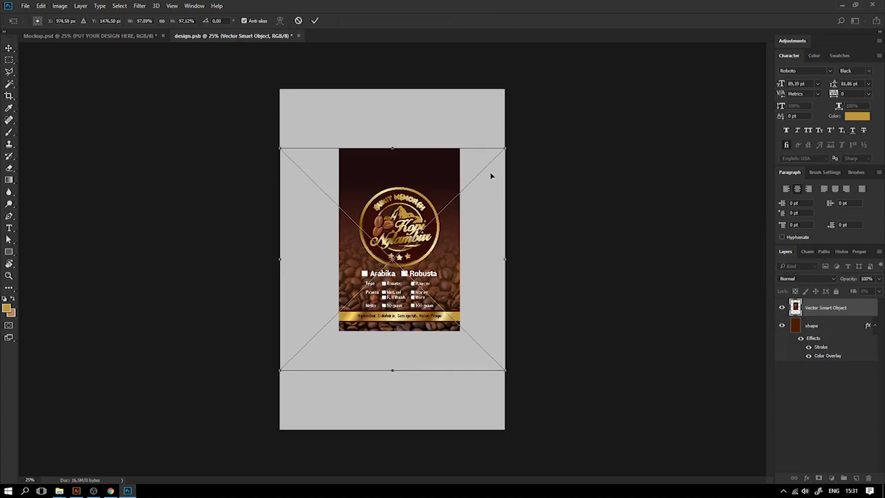
pyautogui.press('Return')
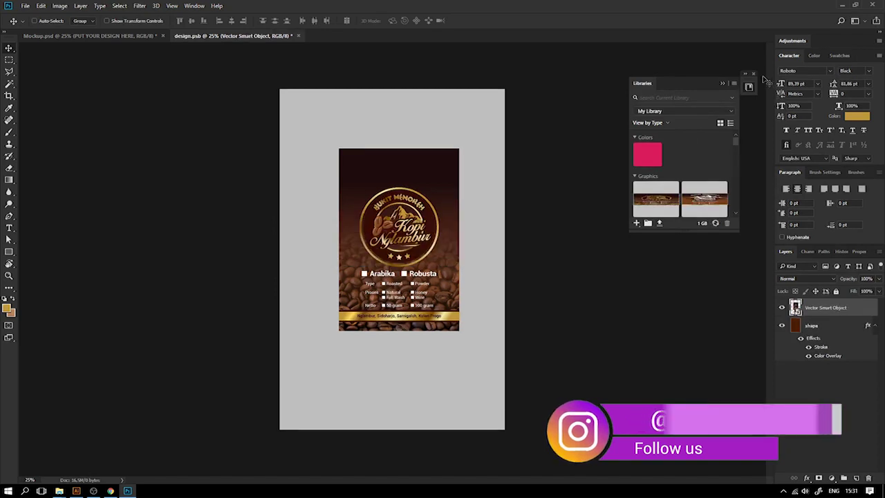
# Step: Close the Libraries panel and rasterize the pasted label layer
pyautogui.click(753, 74)
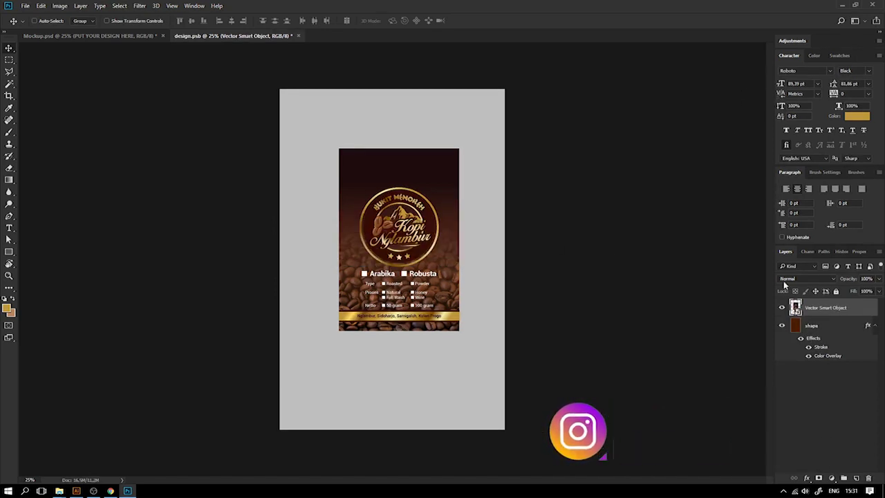
pyautogui.rightClick(830, 311)
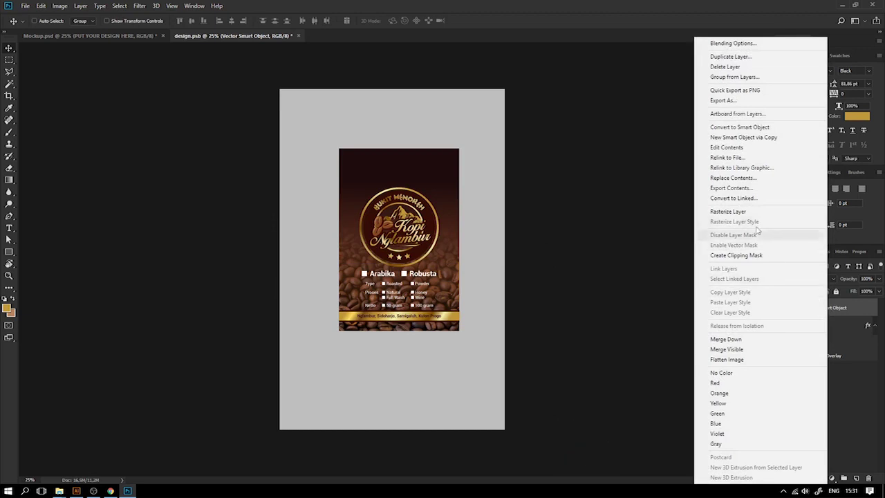
pyautogui.click(744, 211)
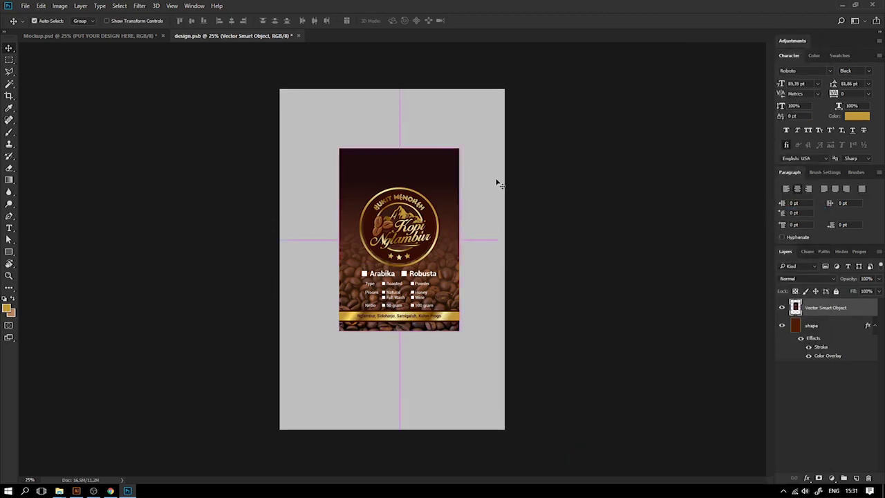
# Step: Free-transform the label to fill the whole grey frame and apply it
pyautogui.hotkey('ctrl', 't')
pyautogui.moveTo(458, 148)
pyautogui.mouseDown()
pyautogui.moveTo(487, 113)
pyautogui.moveTo(449, 182)
pyautogui.mouseUp()
pyautogui.moveTo(483, 129); pyautogui.dragTo(514, 103)
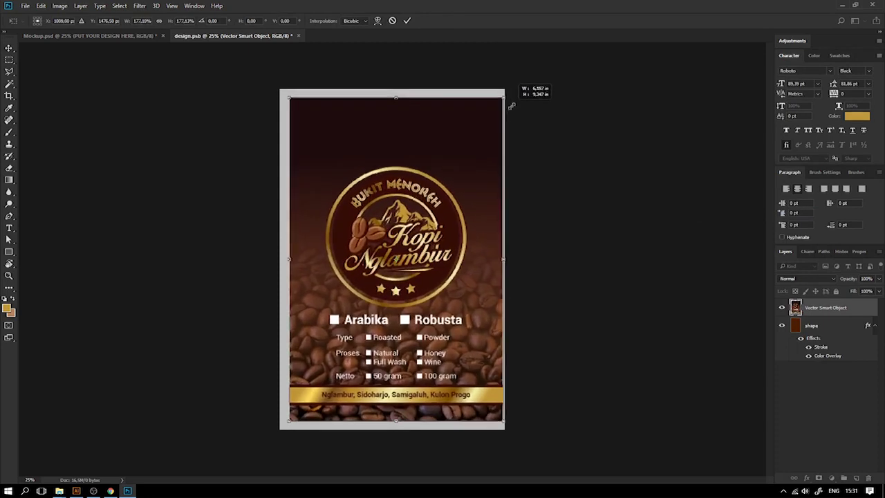
pyautogui.moveTo(451, 134); pyautogui.dragTo(442, 129)
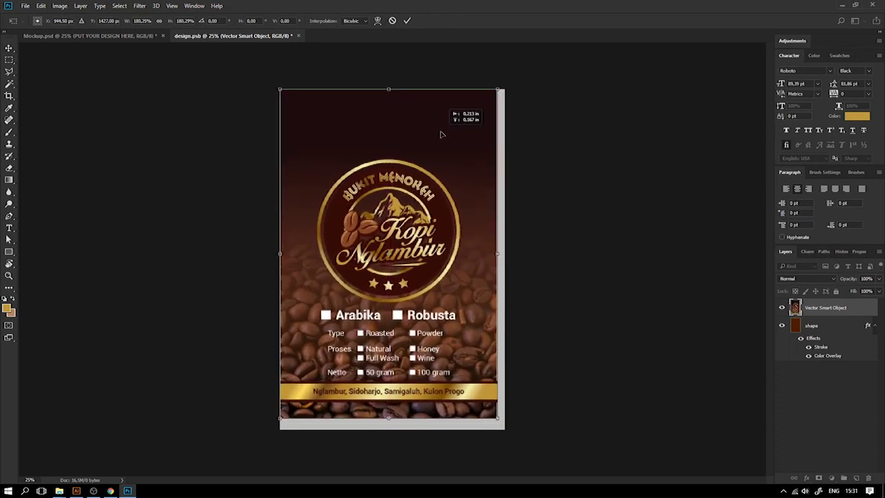
pyautogui.moveTo(500, 420); pyautogui.dragTo(509, 430)
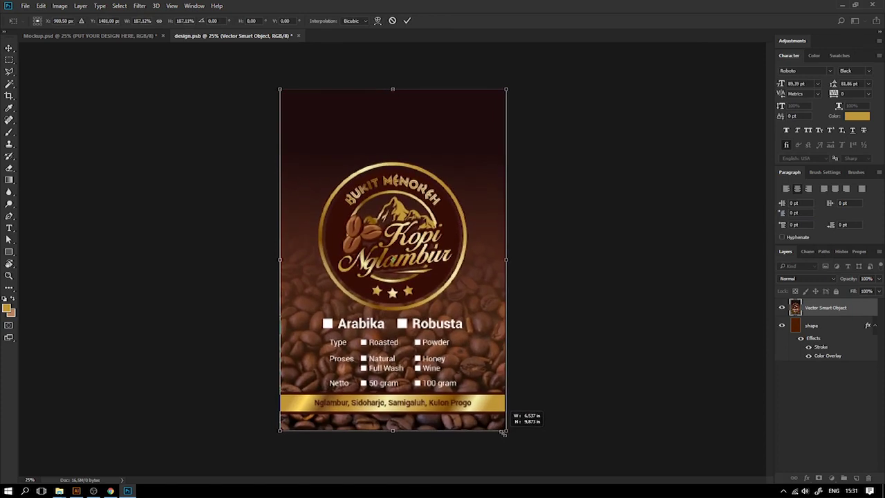
pyautogui.moveTo(279, 88); pyautogui.dragTo(277, 85)
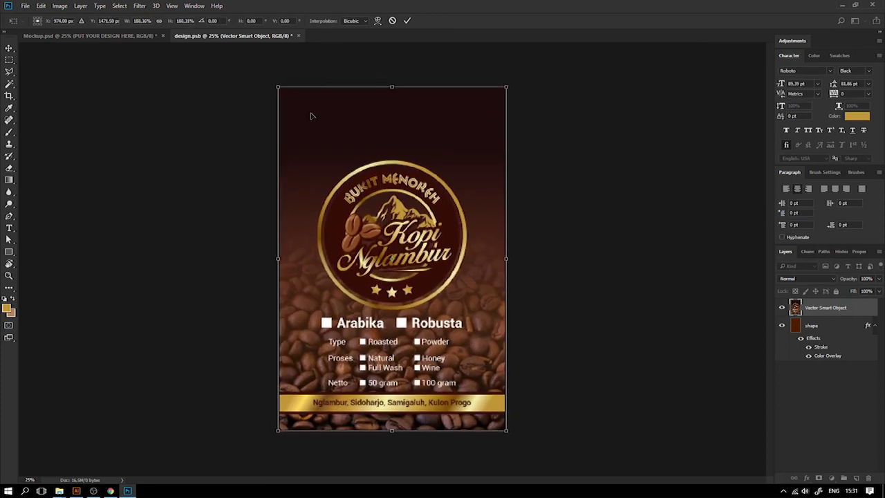
pyautogui.press('Return')
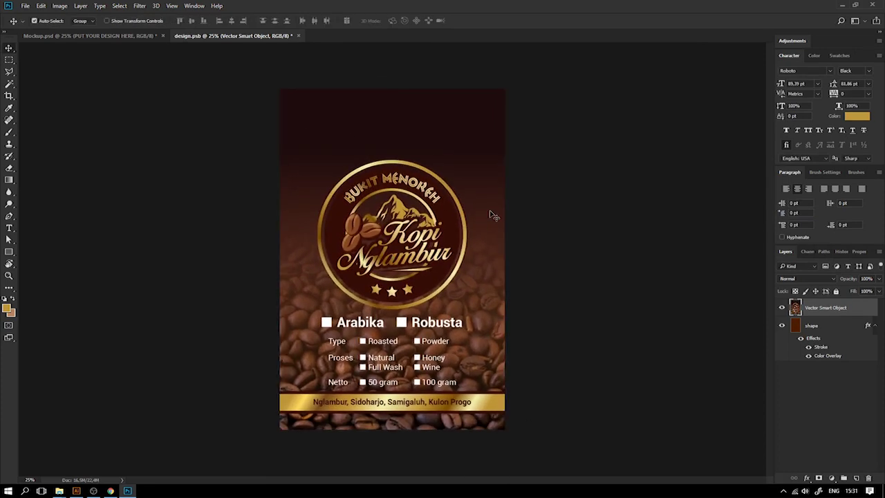
# Step: Save design.psb and check the revised label on the Mockup.psd pouch at 25% view
pyautogui.hotkey('ctrl', 's')
pyautogui.click(130, 37)
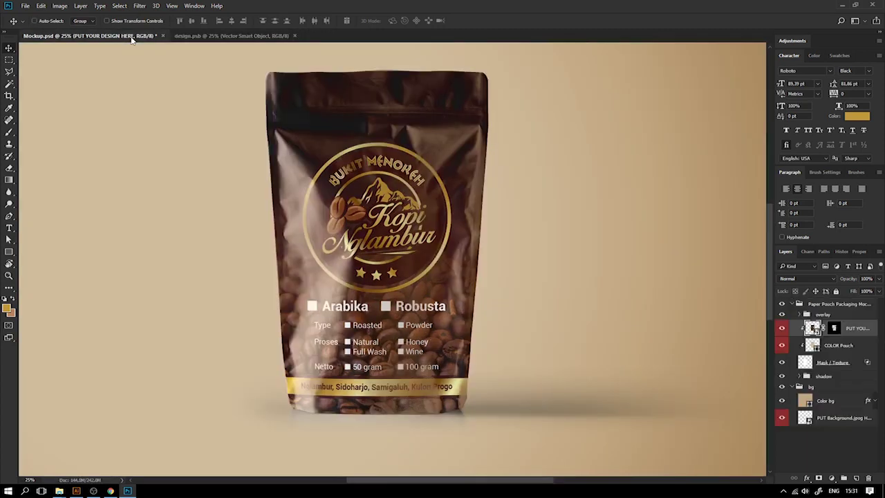
pyautogui.hotkey('ctrl', '-')
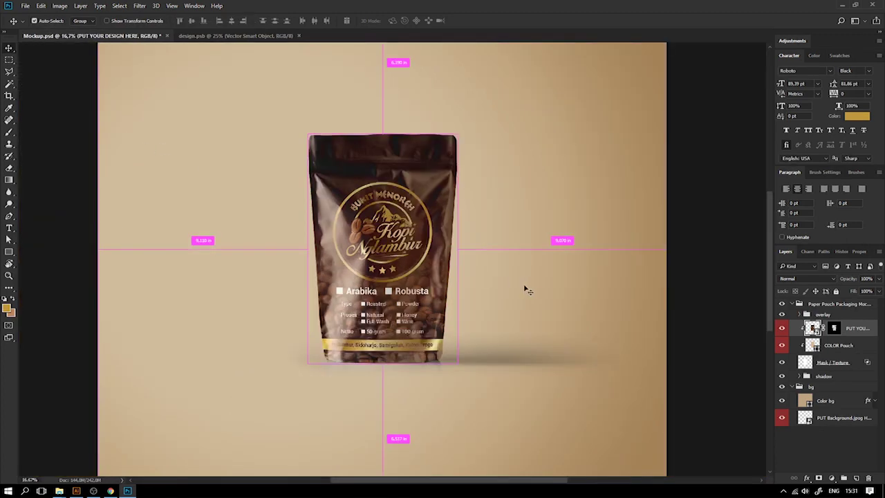
pyautogui.hotkey('ctrl', '+')
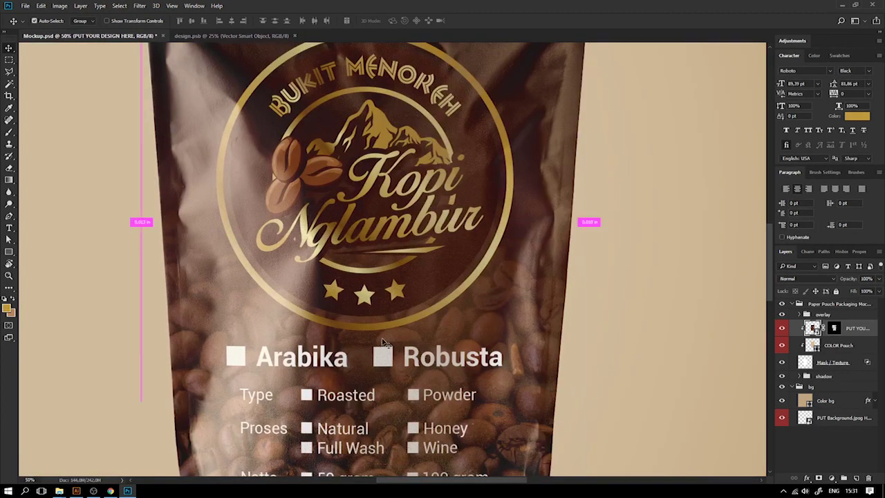
pyautogui.hotkey('ctrl', '-')
pyautogui.hotkey('ctrl', '+')
pyautogui.hotkey('ctrl', '+')
pyautogui.hotkey('ctrl', '-')
# Step: Compare the flat label and mockup, then return to the Illustrator label artwork
pyautogui.click(207, 35)
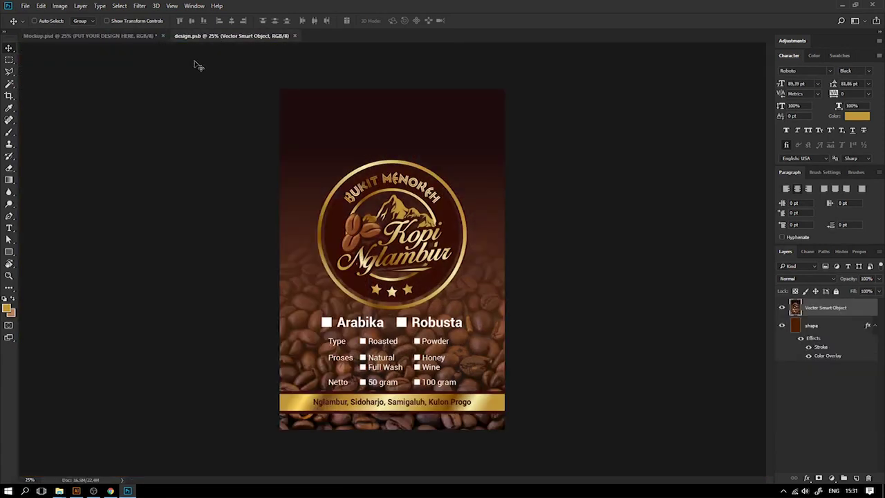
pyautogui.click(128, 37)
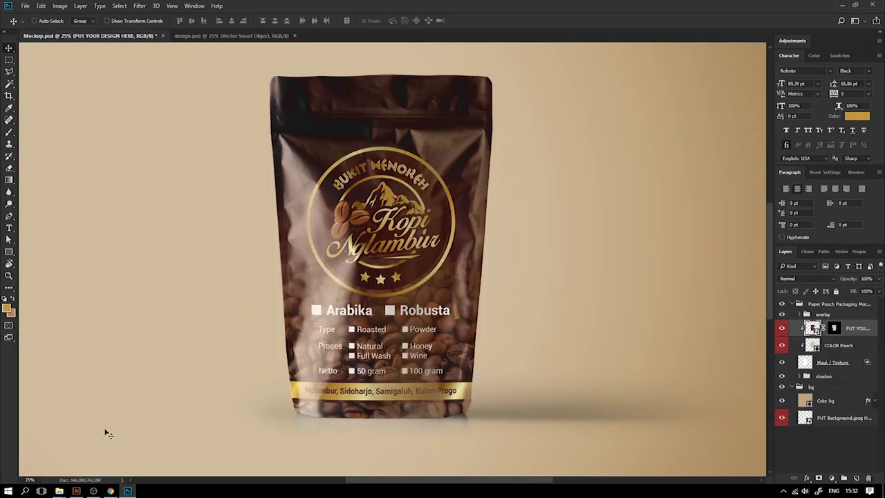
pyautogui.click(77, 491)
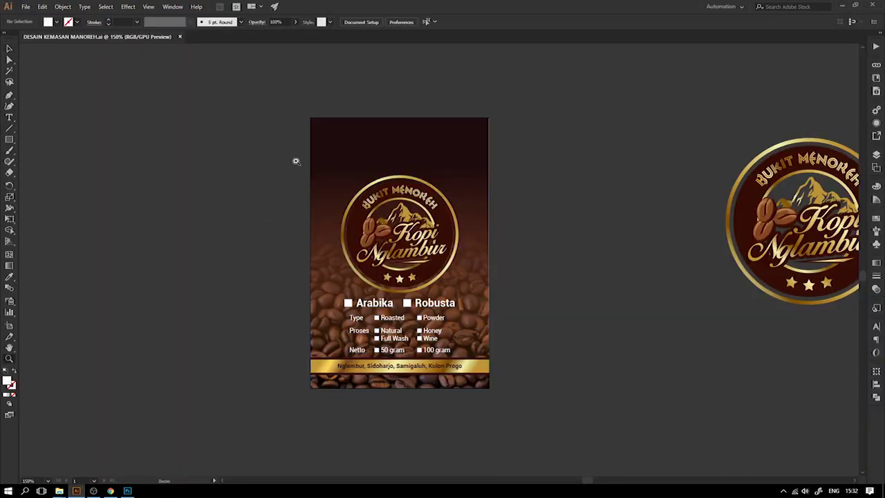
pyautogui.moveTo(379, 176); pyautogui.dragTo(415, 176)
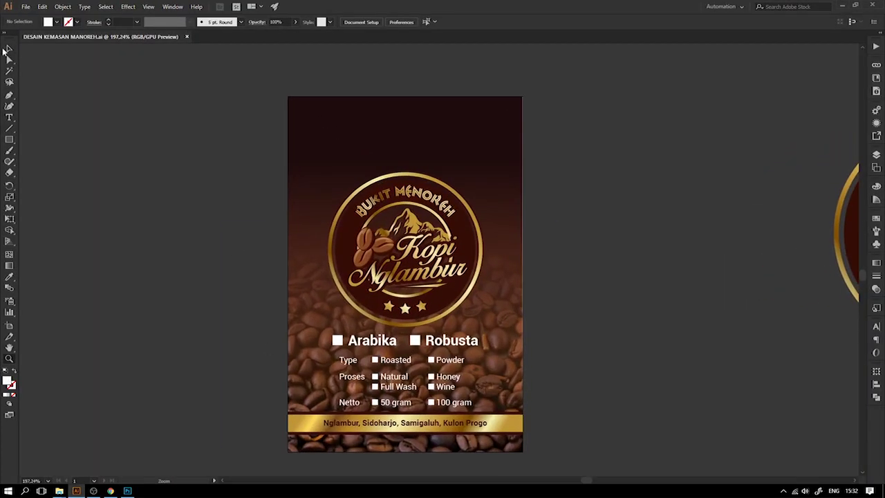
pyautogui.moveTo(168, 175); pyautogui.dragTo(162, 153)
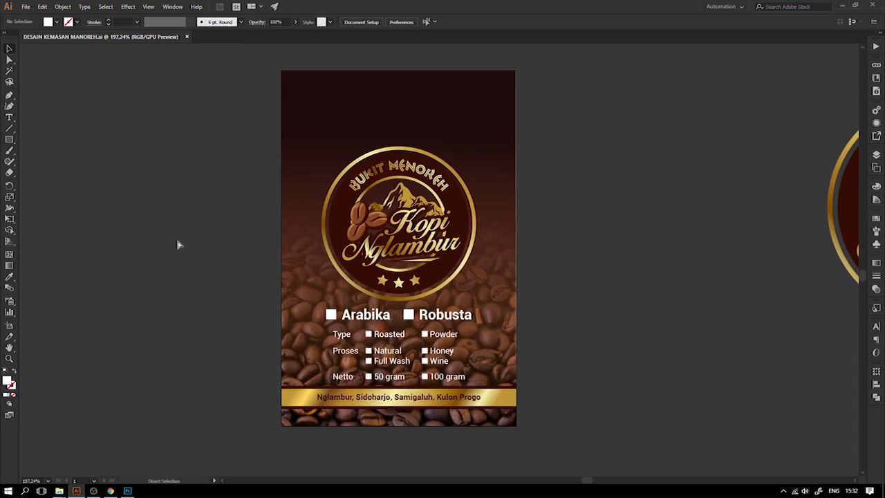
pyautogui.click(127, 491)
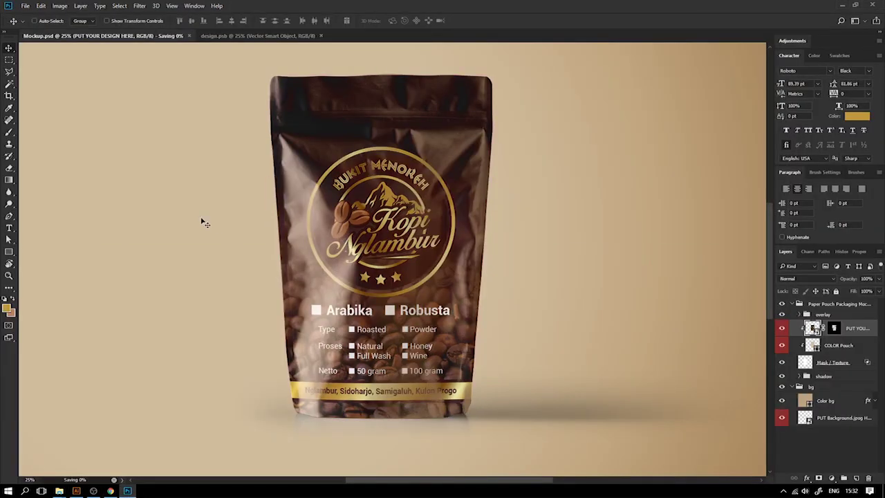
pyautogui.click(76, 491)
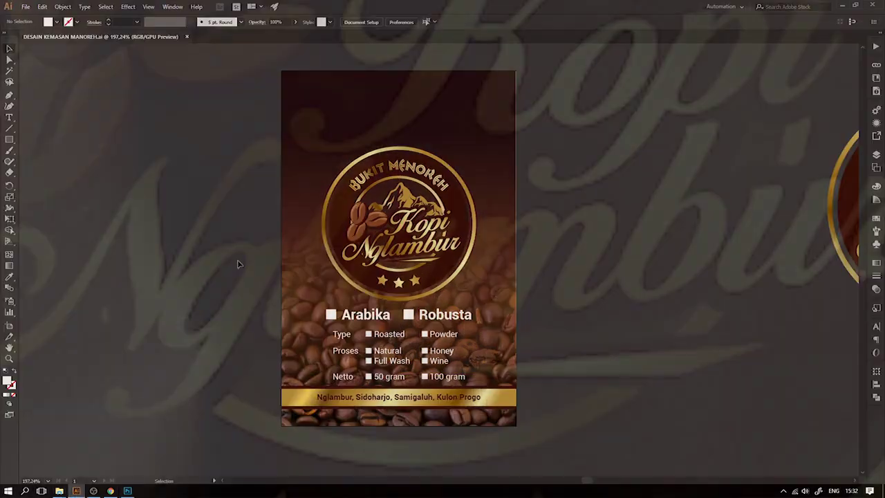